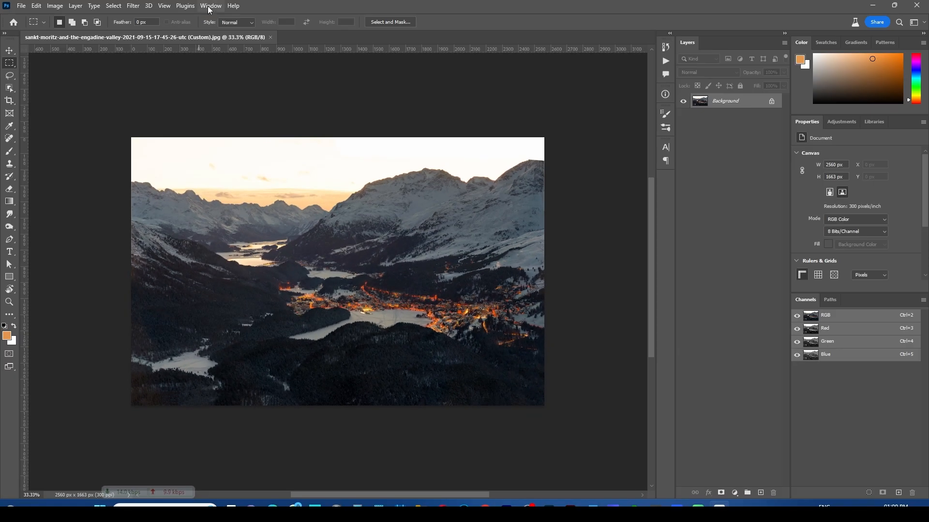
- Turn on the display of the Contextual Task Bar
left_click(211, 5)
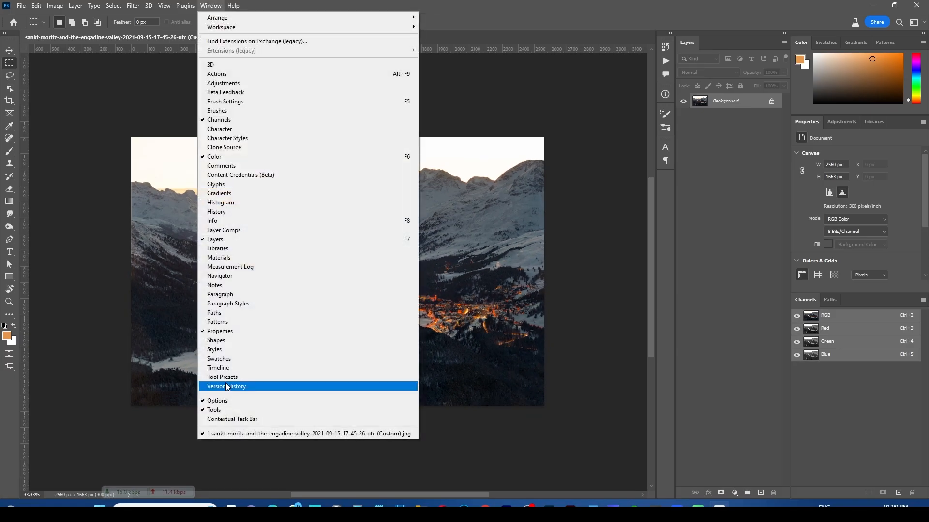
left_click(230, 418)
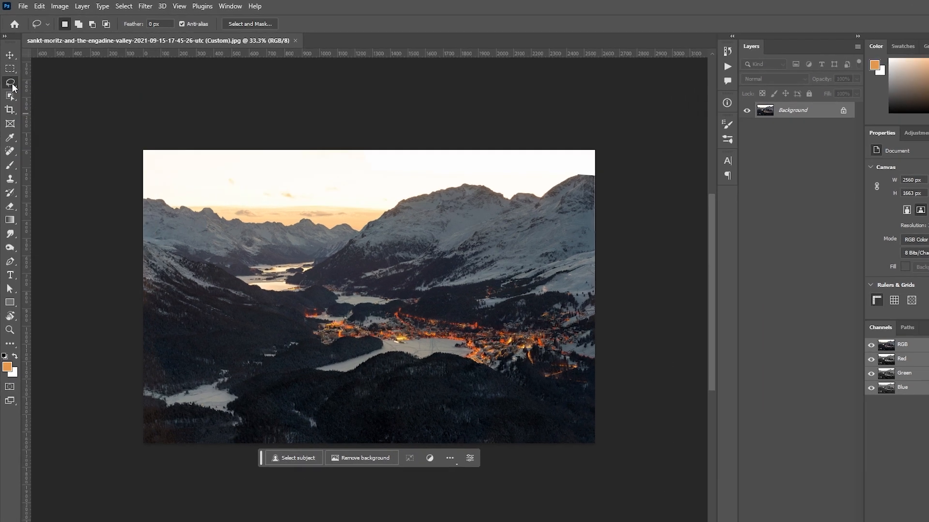
- Select the whole sky with the Lasso tool, tracing freehand slightly below the mountain ridgeline across the full image width
right_click(10, 75)
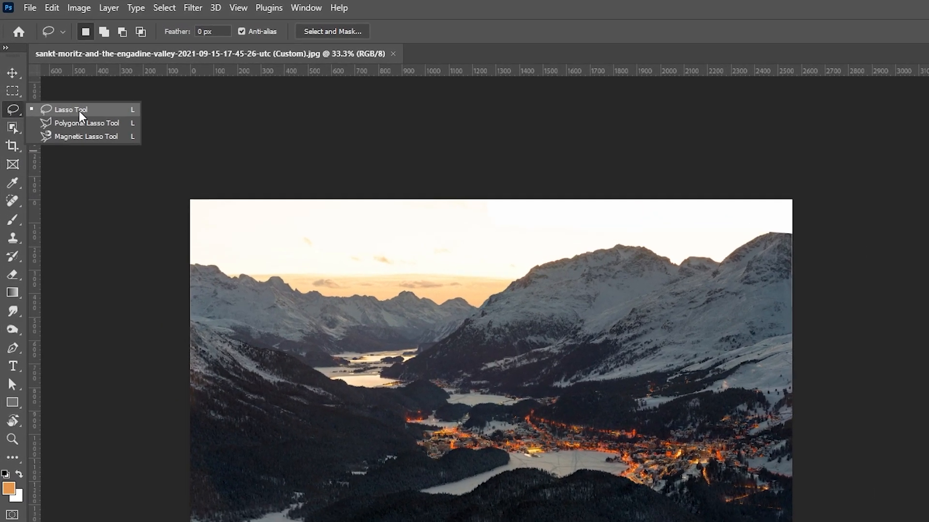
left_click(79, 115)
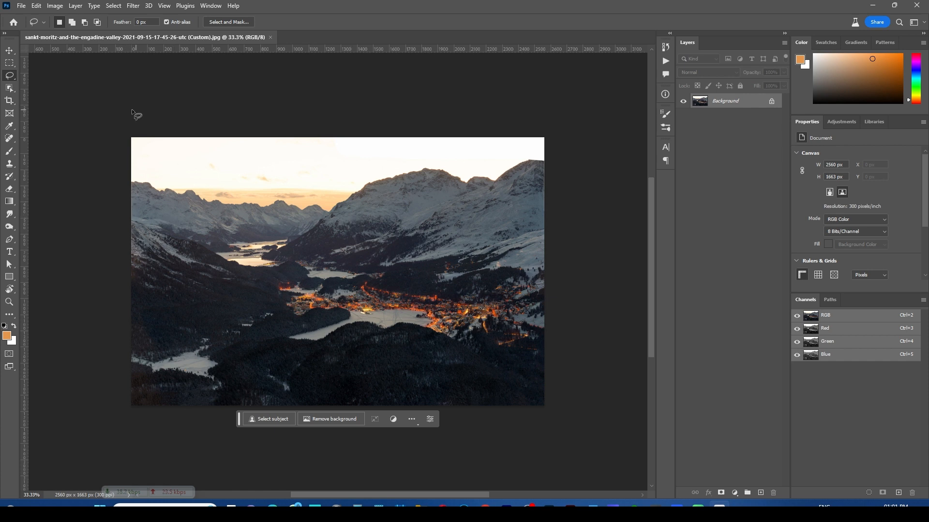
mouse_move(111, 140)
left_mouse_down()
mouse_move(114, 181)
mouse_move(138, 200)
mouse_move(218, 213)
left_mouse_up()
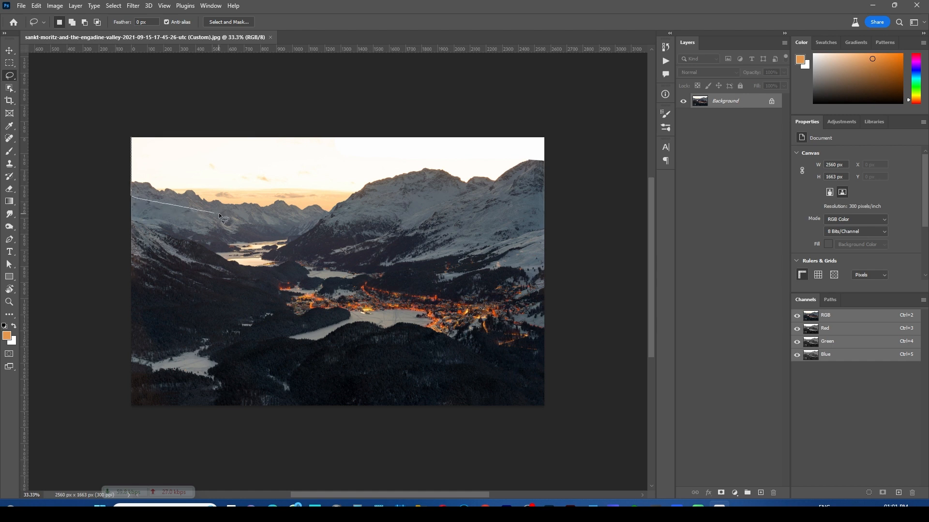
mouse_move(283, 218)
left_mouse_down()
mouse_move(325, 218)
mouse_move(417, 191)
mouse_move(505, 195)
left_mouse_up()
left_click_drag(422, 114, 126, 137)
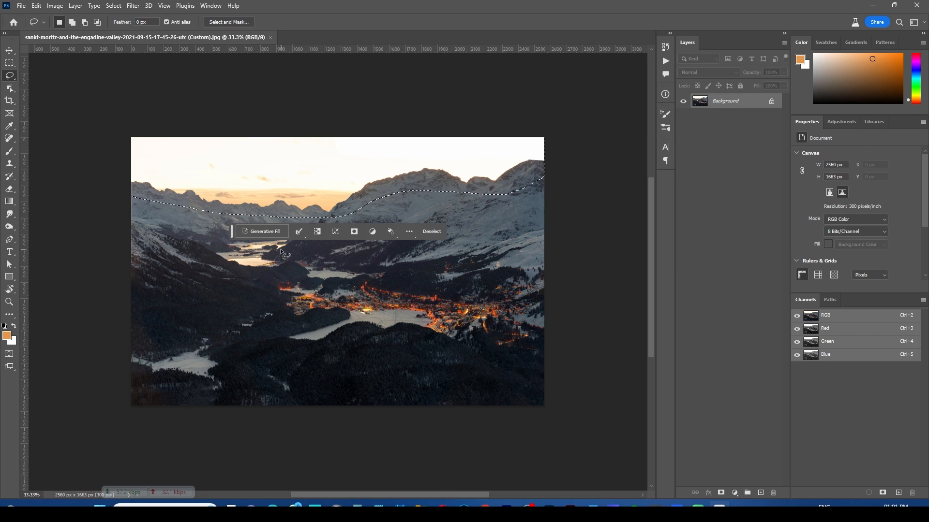
- Run Generative Fill on the selected sky area with the prompt "sky"
left_click(269, 232)
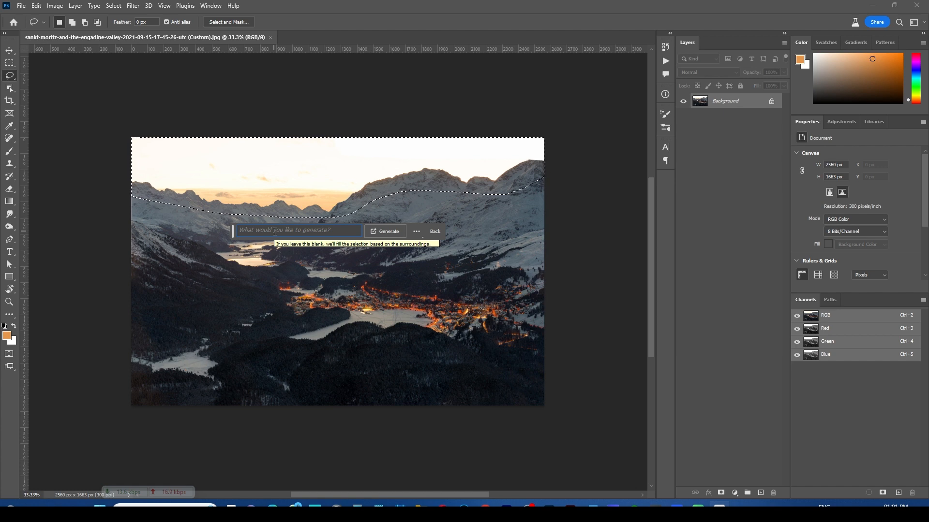
type("sky")
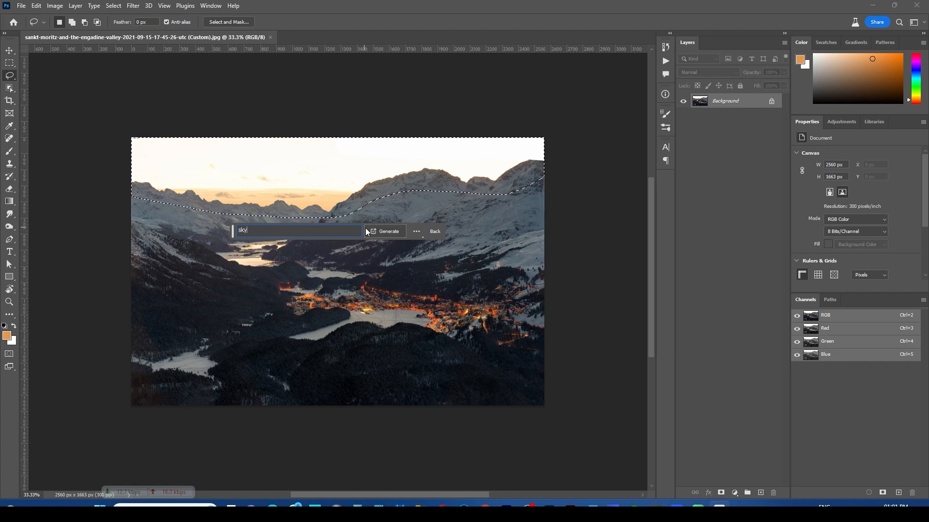
left_click(382, 231)
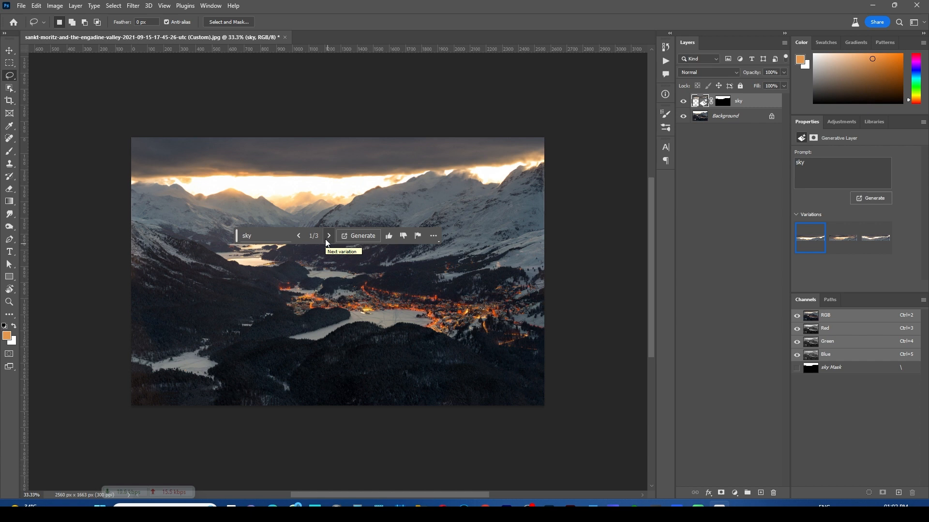
- Compare the three generated sky variations and select the second one
key("ctrl+plus")
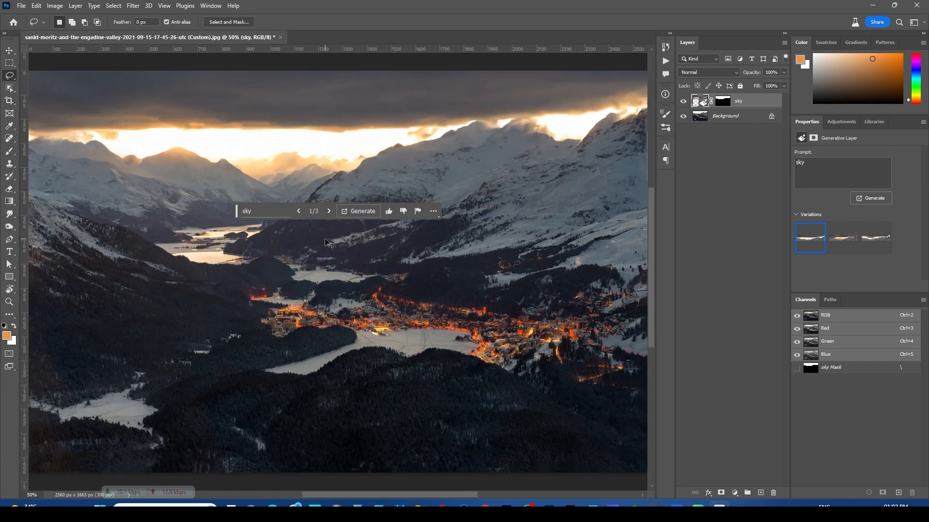
key("ctrl+plus")
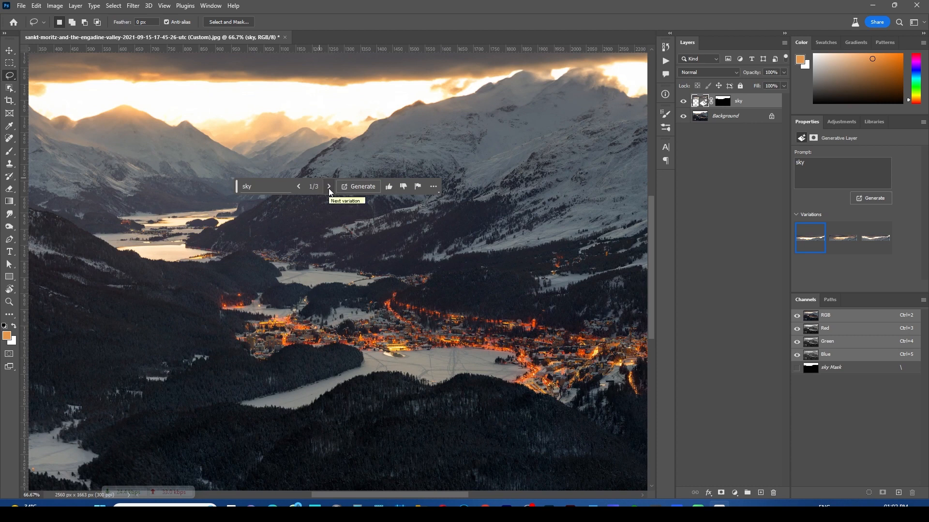
key("ctrl+minus")
key("ctrl+minus")
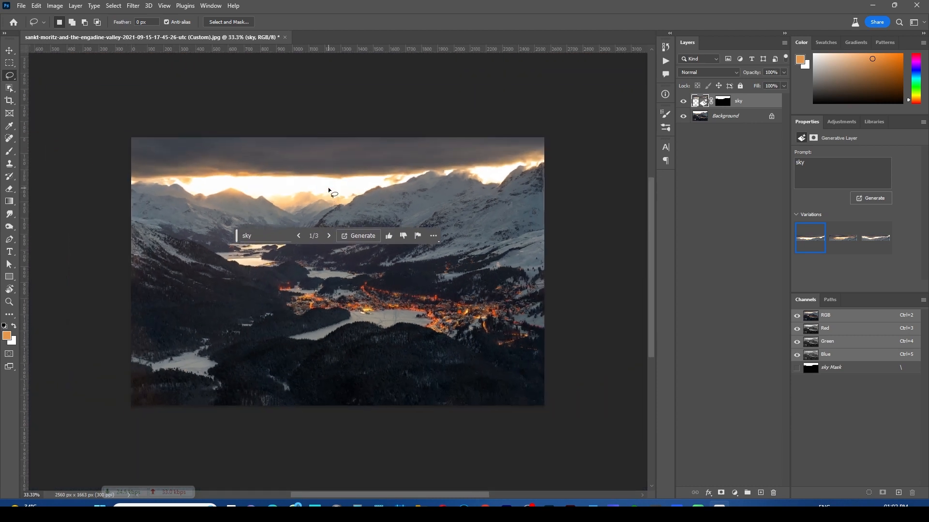
left_click(329, 236)
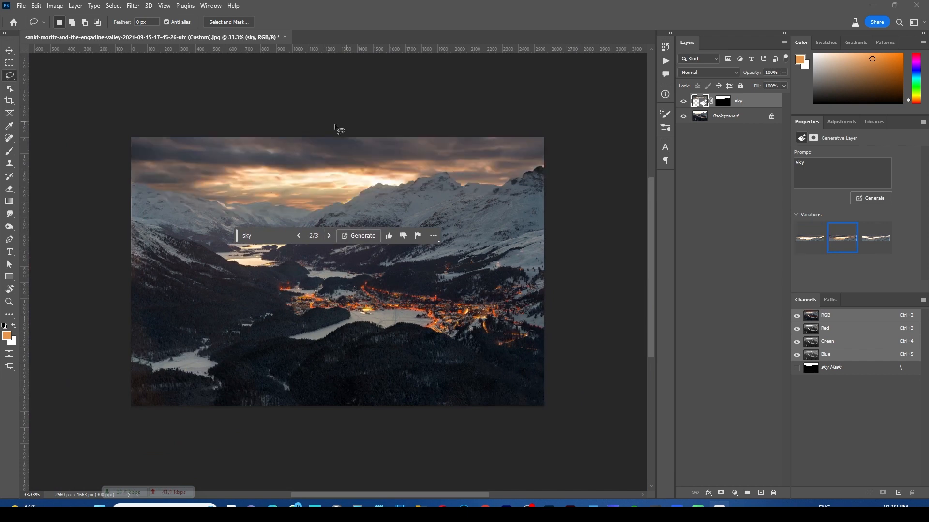
left_click(329, 236)
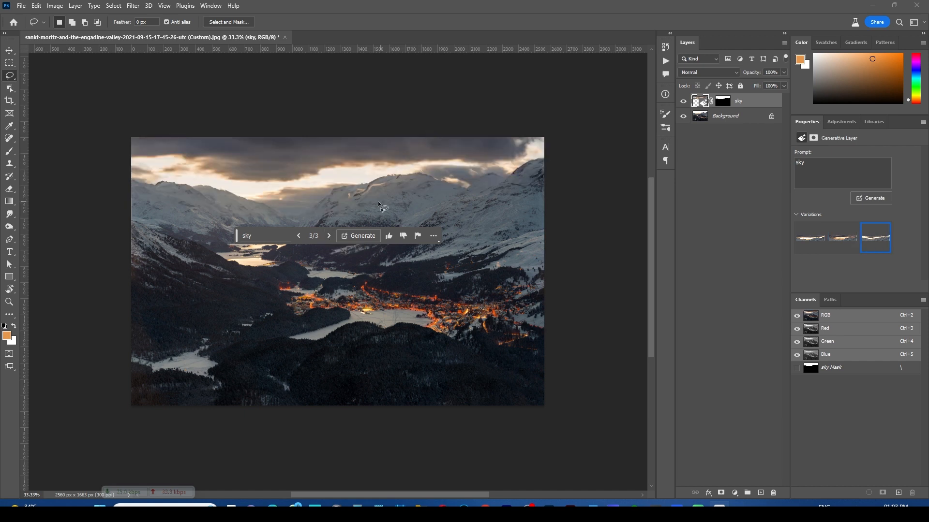
left_click(299, 237)
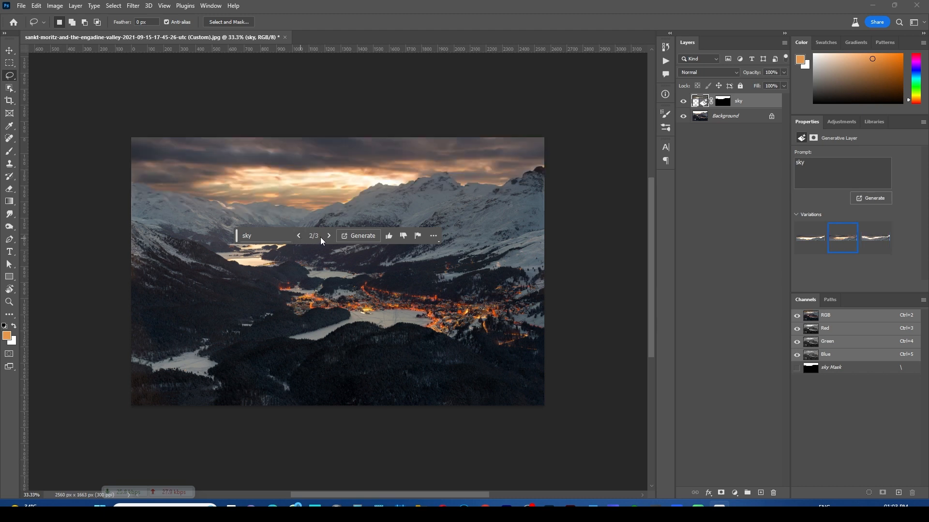
left_click(301, 238)
left_click(324, 235)
left_click(325, 235)
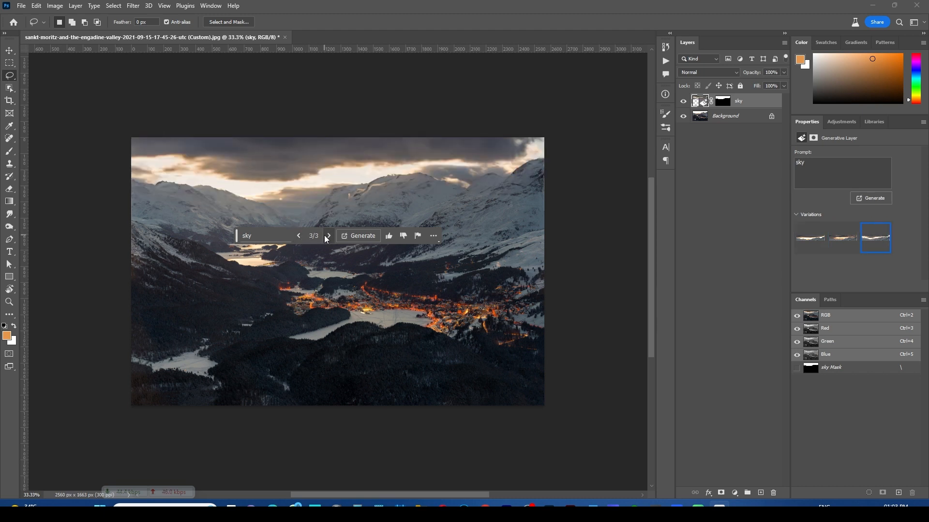
left_click(299, 236)
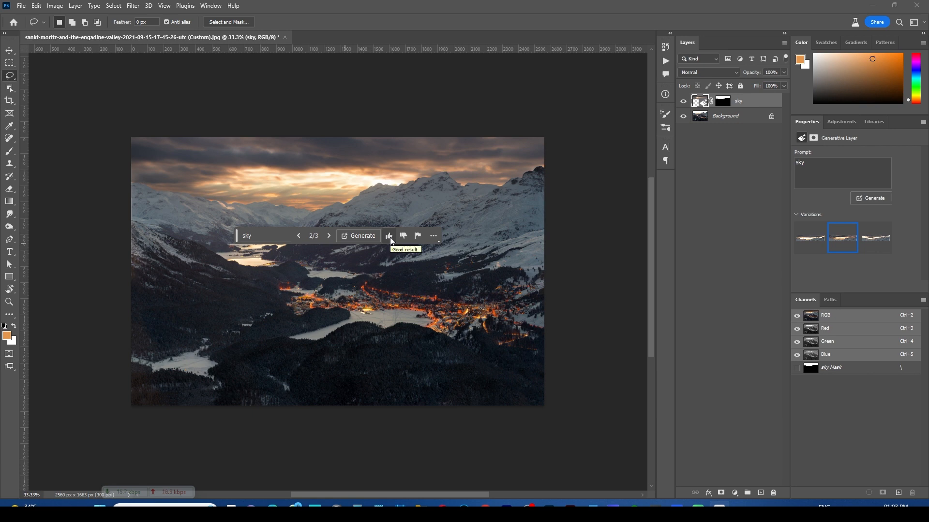
- Rate the chosen sky variation as a good result
key("ctrl+plus")
key("ctrl+minus")
left_click(390, 237)
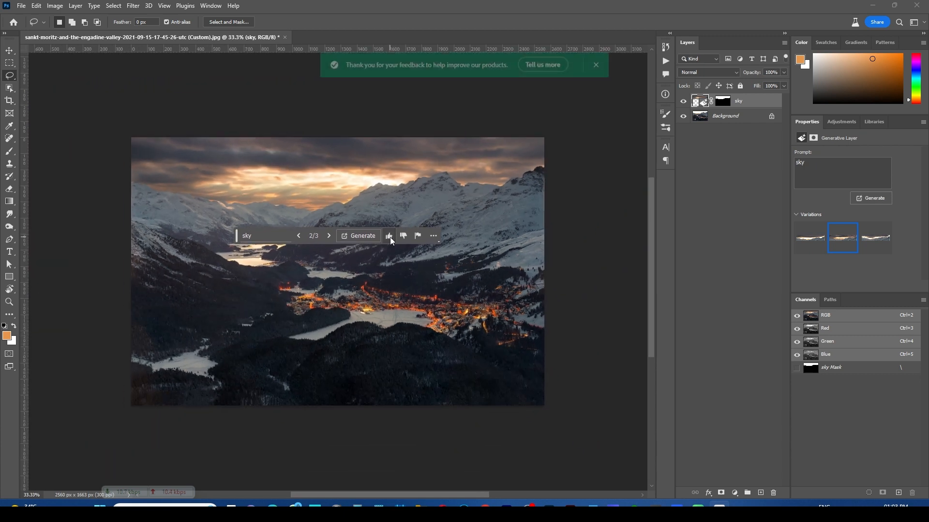
- Generate another set of variations from the "sky" prompt, browse all six and select the fifth
left_click(356, 236)
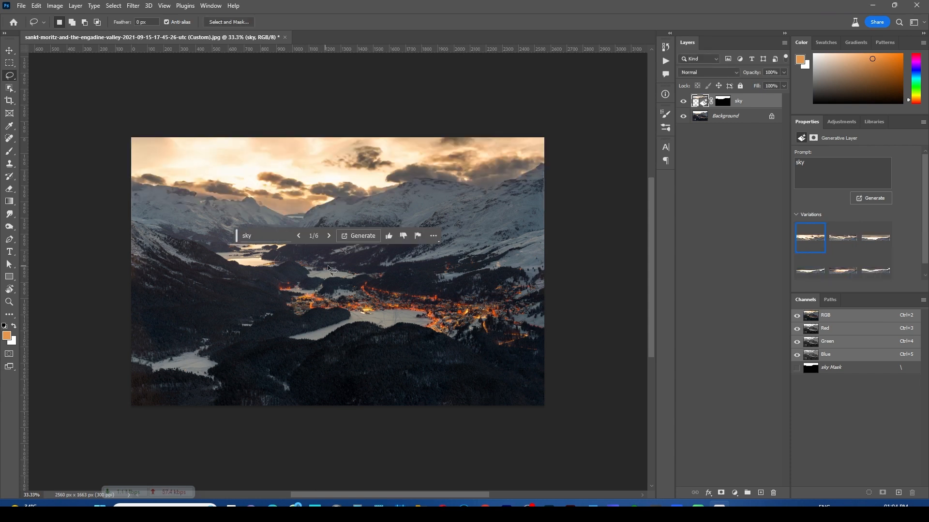
left_click(329, 236)
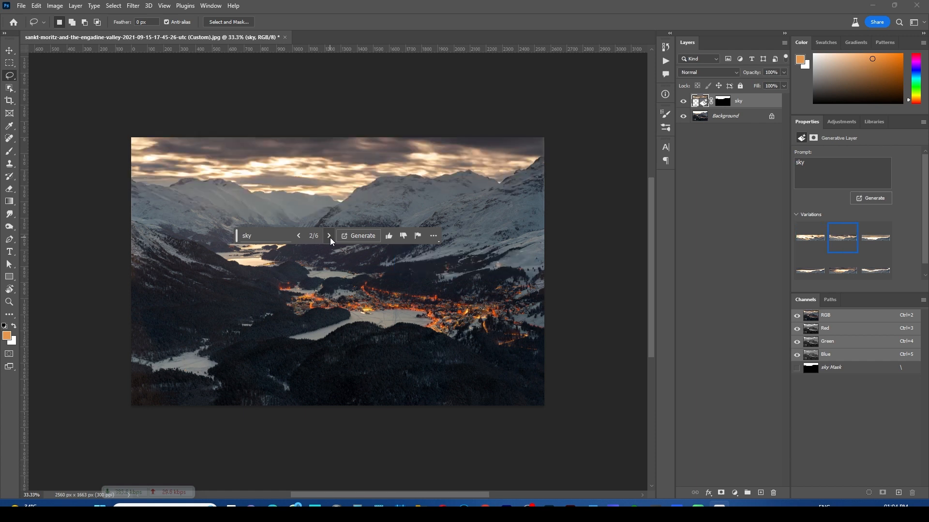
left_click(329, 237)
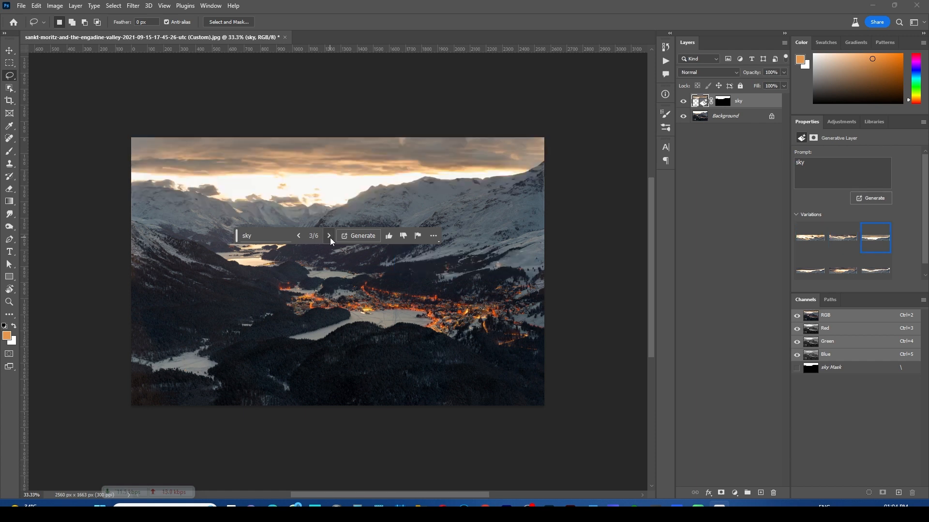
left_click(329, 236)
left_click(329, 236)
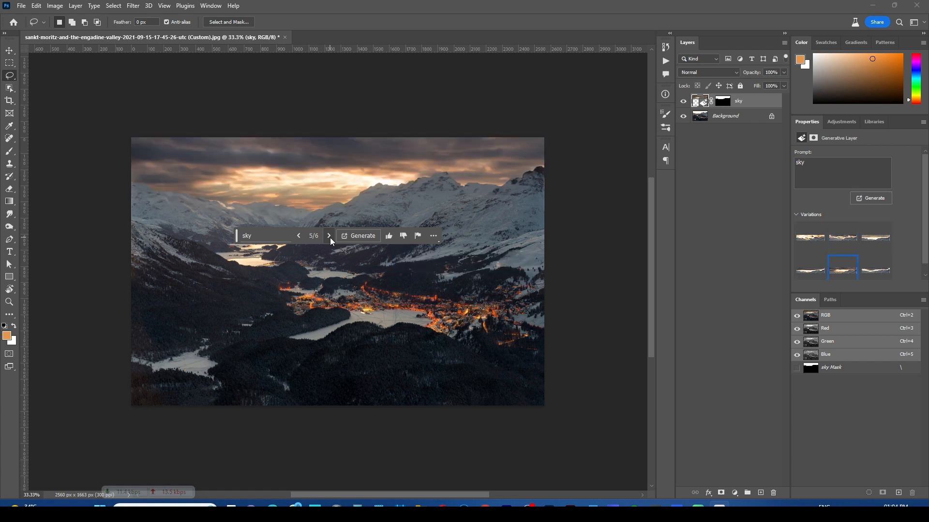
left_click(330, 237)
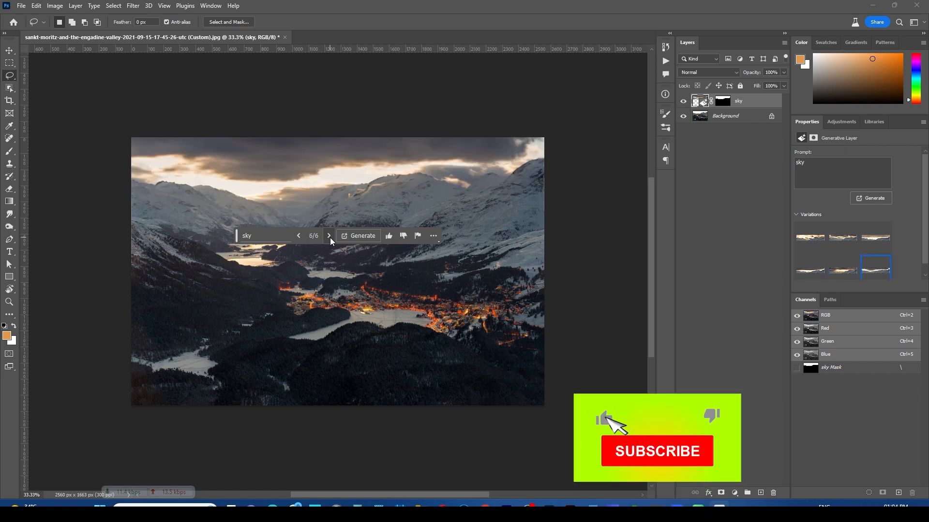
left_click(298, 236)
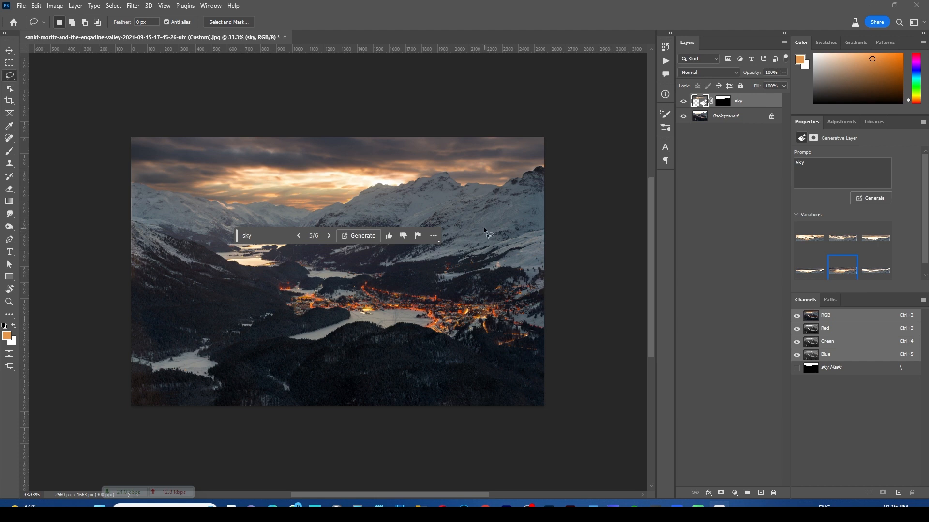
- Lasso a small round area on the snowy slope at the image's right and run Generative Fill with the prompt "add hut"
mouse_move(487, 222)
left_mouse_down()
mouse_move(461, 230)
mouse_move(458, 246)
mouse_move(470, 253)
mouse_move(490, 251)
mouse_move(504, 240)
mouse_move(489, 223)
left_mouse_up()
left_click(411, 266)
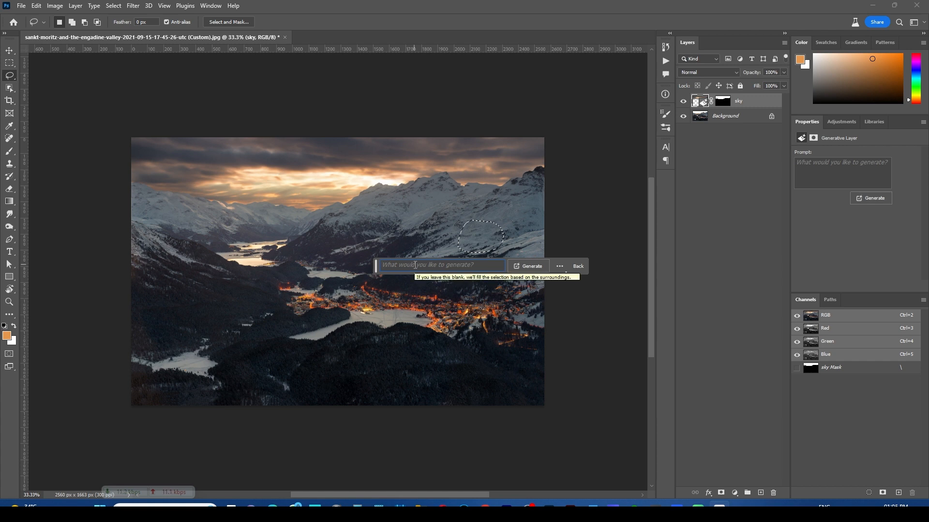
type("add hut")
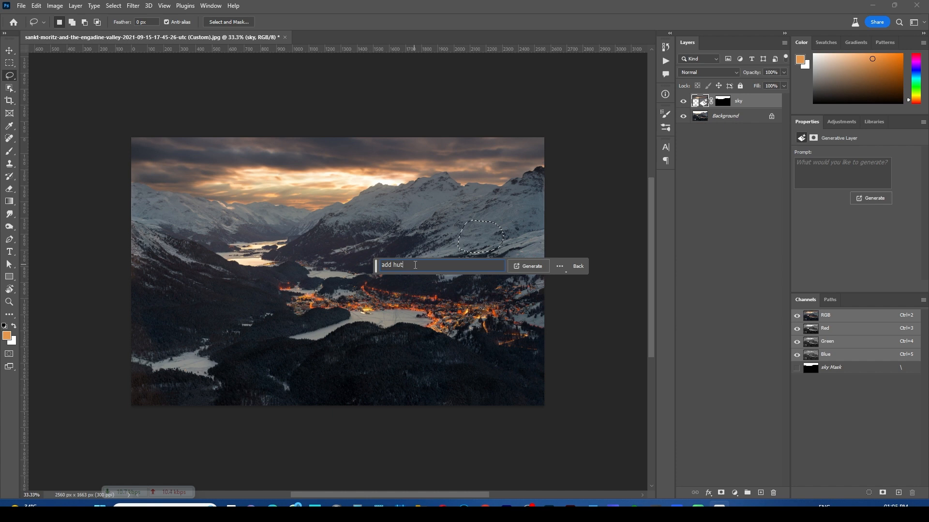
left_click(532, 266)
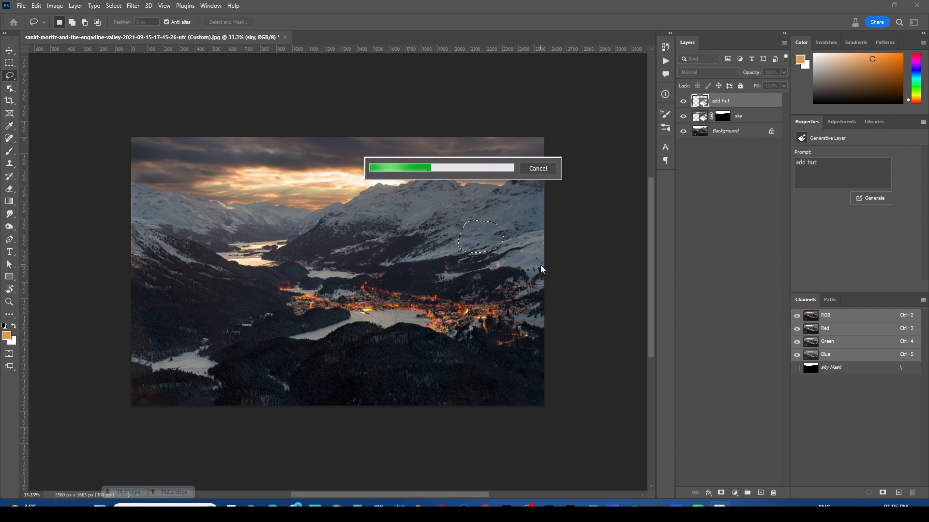
- Compare the three hut variations up close and choose the second one, the single large wooden hut
scroll(503, 242, "up", 5)
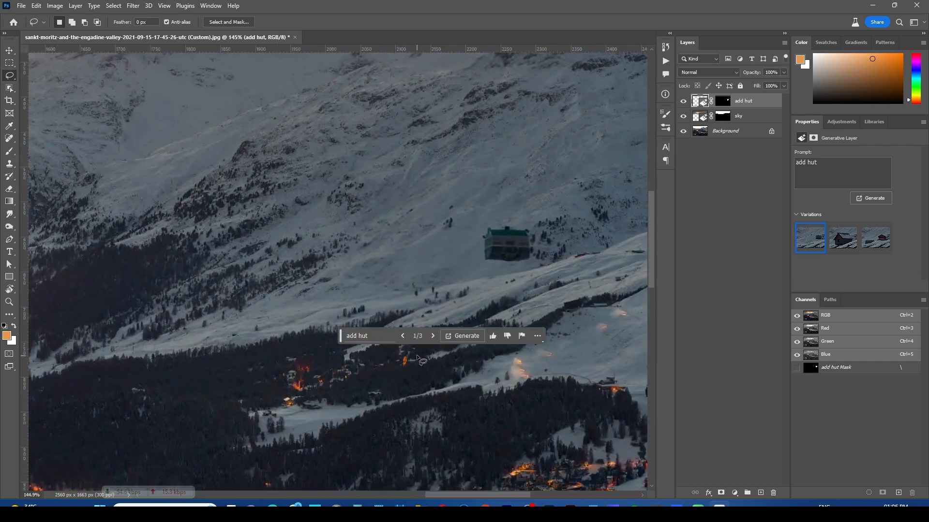
left_click(432, 337)
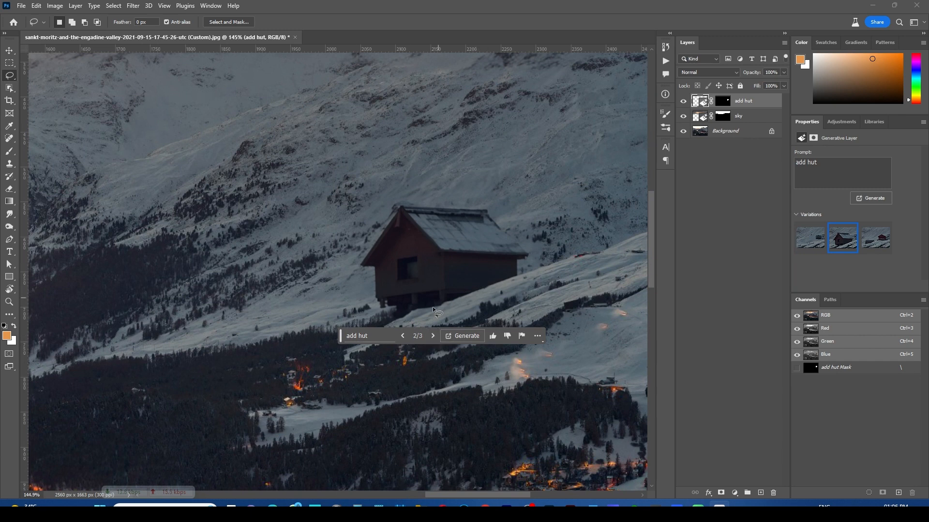
left_click(432, 336)
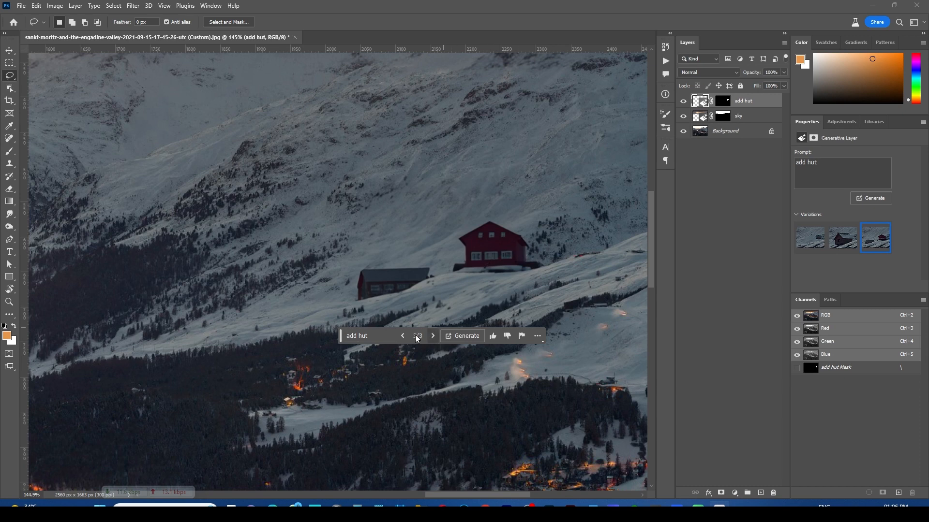
left_click(403, 336)
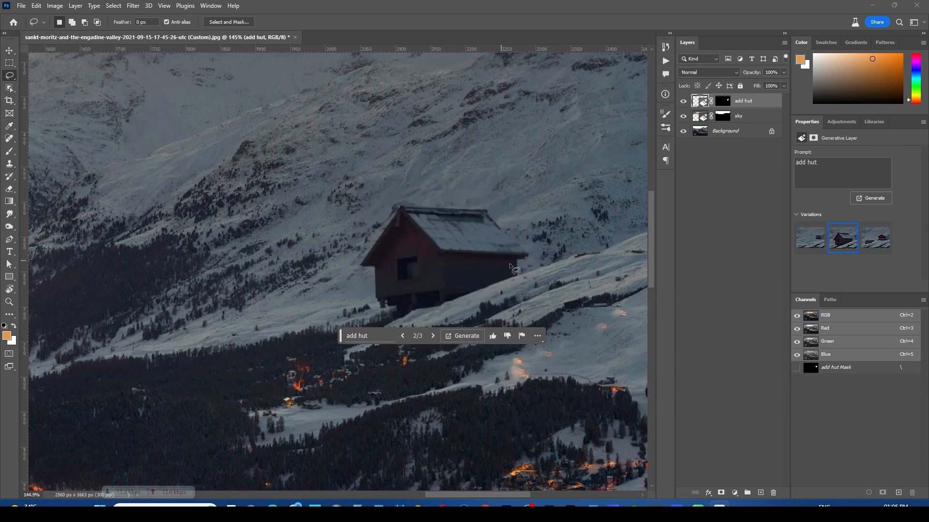
scroll(494, 209, "down", 5)
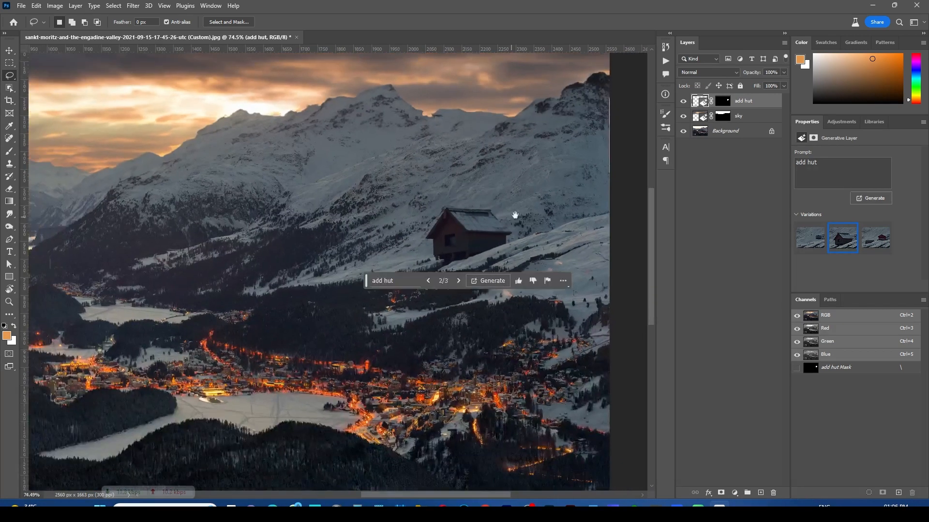
scroll(505, 213, "up", 3)
scroll(505, 212, "down", 3)
scroll(505, 213, "up", 4)
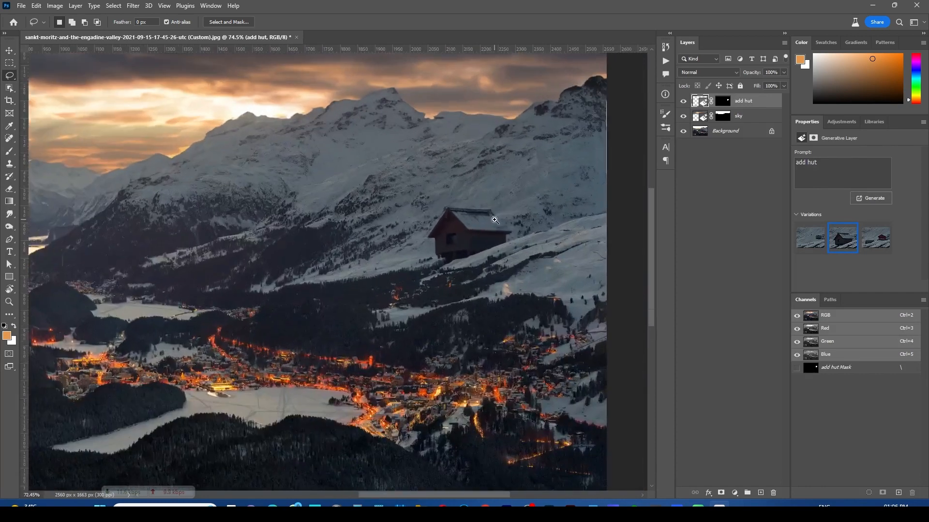
- Save the document as a Photoshop PSD file in the web folder, keeping the suggested file name
key("ctrl+shift+s")
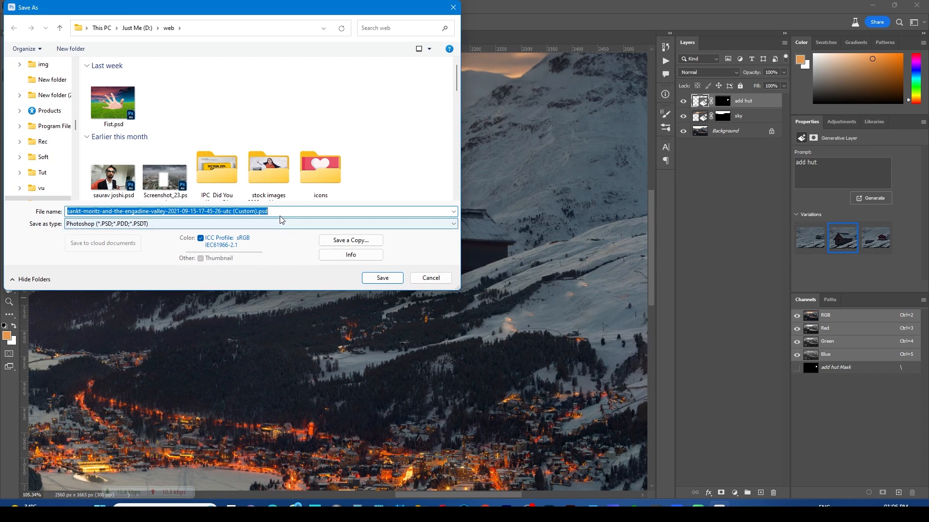
key("Return")
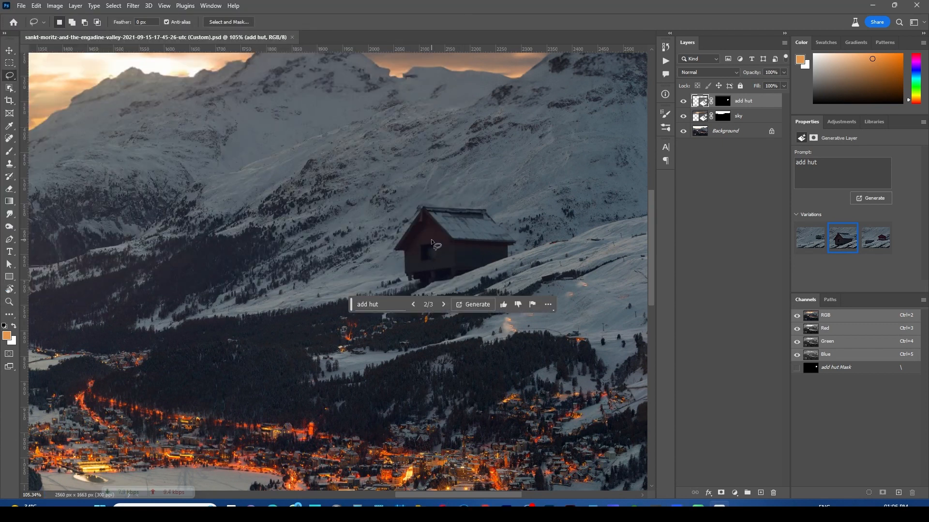
- Lasso a small round area around the hut's window and run Generative Fill with the prompt "glow"
mouse_move(426, 241)
left_mouse_down()
mouse_move(422, 266)
mouse_move(437, 267)
mouse_move(435, 244)
left_mouse_up()
left_click(358, 281)
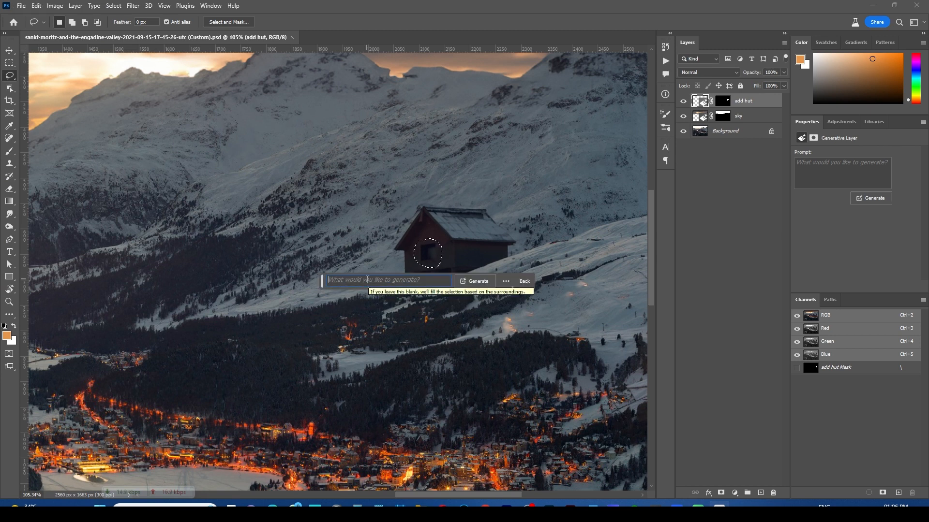
type("glow")
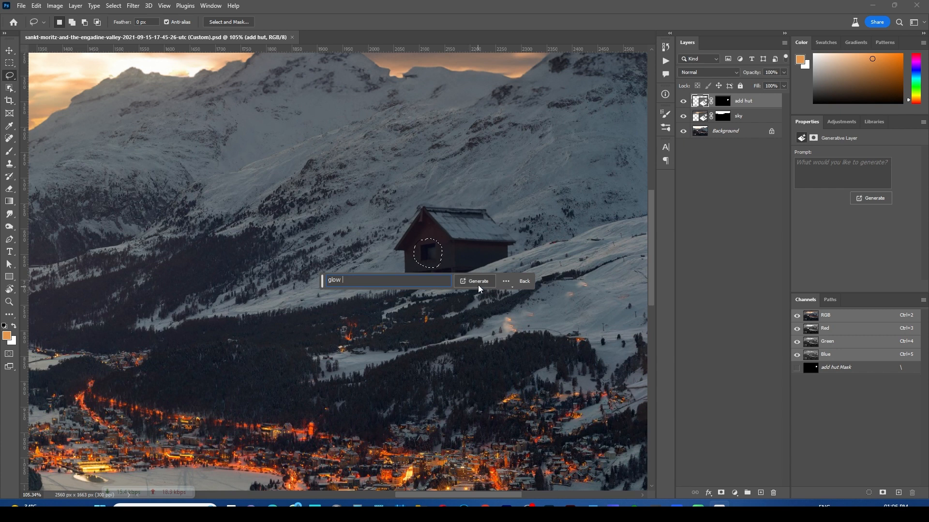
left_click(475, 284)
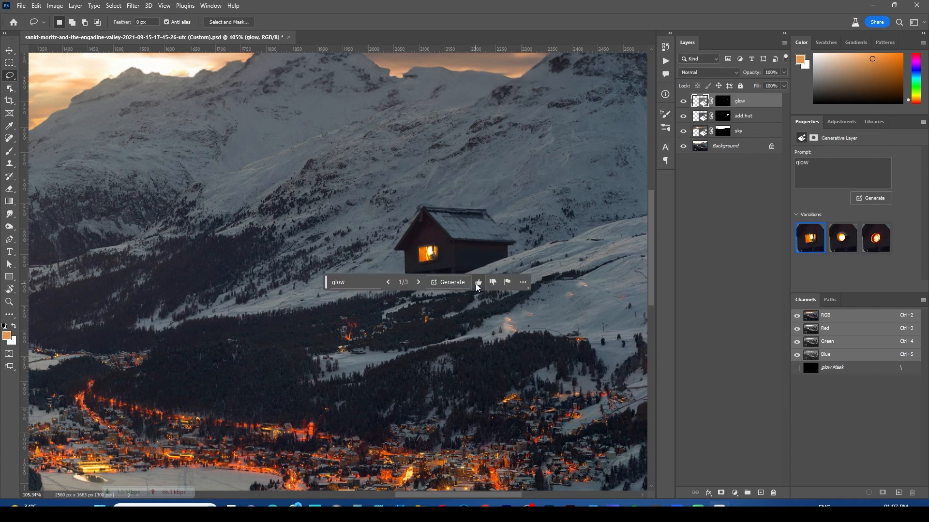
- Compare the three glow variations, keep the first with a positive rating, and save the document
left_click(419, 287)
left_click(418, 286)
left_click(389, 283)
left_click(388, 282)
left_click(480, 283)
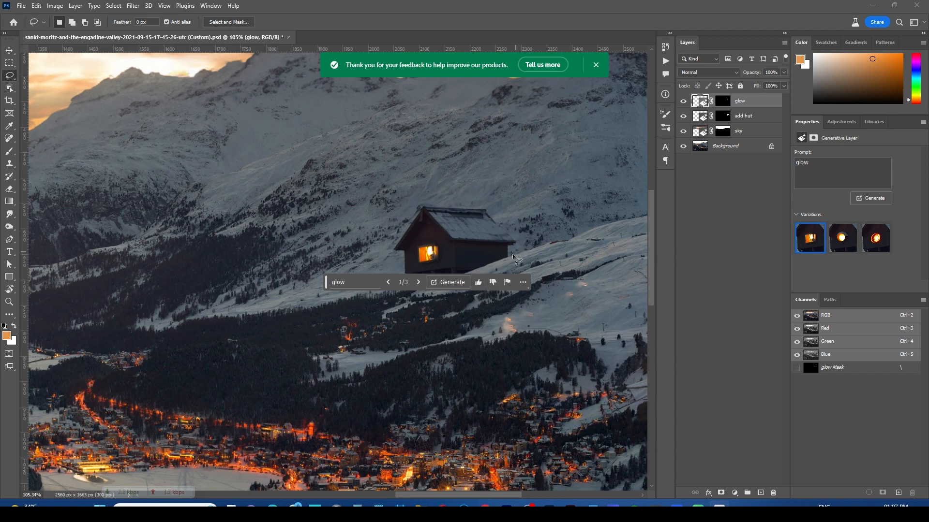
left_click_drag(374, 168, 362, 201)
key("ctrl+s")
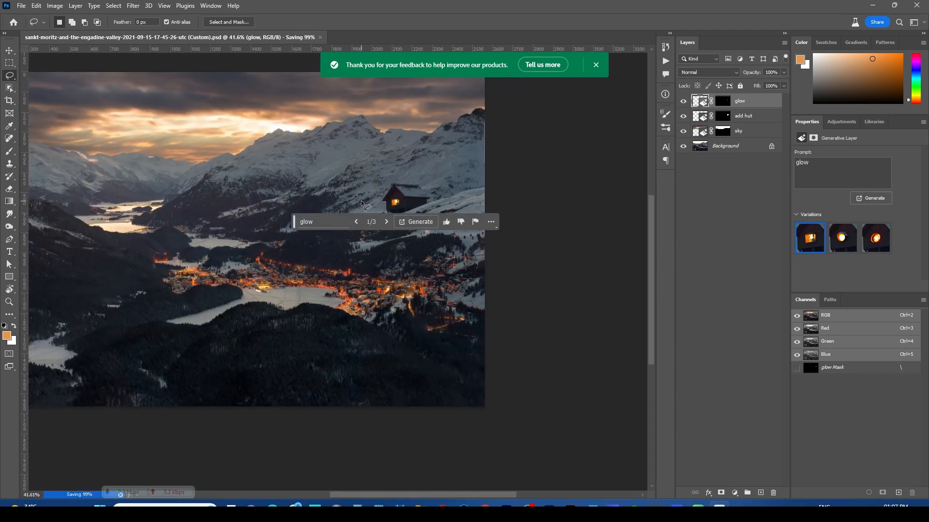
- Lasso a wide oval in the bright part of the sky, generate "add birds" there, and browse the three variations
left_click_drag(148, 118, 173, 140)
left_click_drag(173, 140, 291, 198)
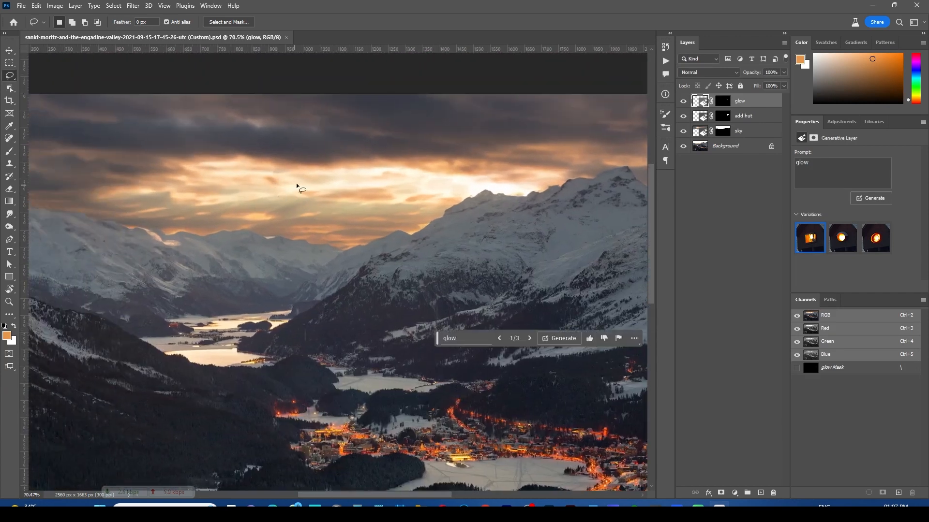
mouse_move(285, 162)
left_mouse_down()
mouse_move(284, 217)
mouse_move(365, 179)
mouse_move(317, 216)
left_mouse_up()
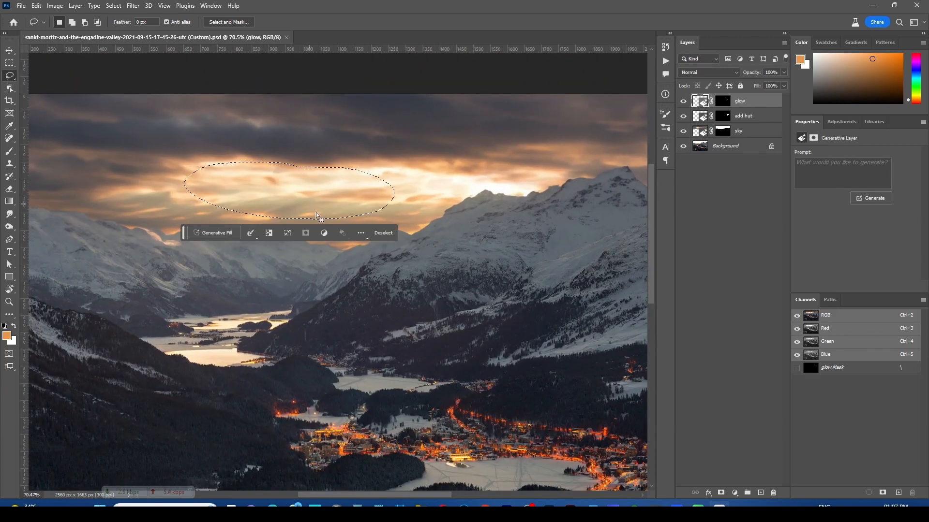
left_click(223, 237)
type("a")
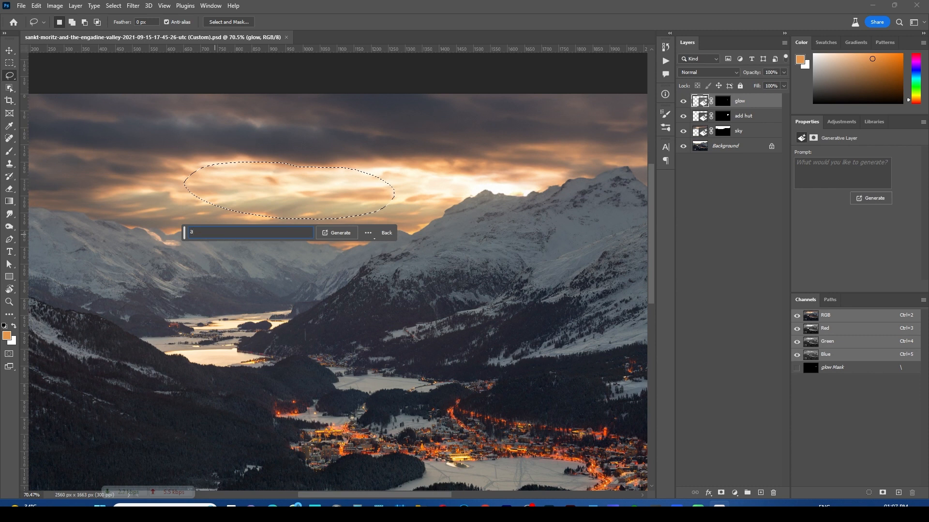
type("dd birds")
left_click(338, 232)
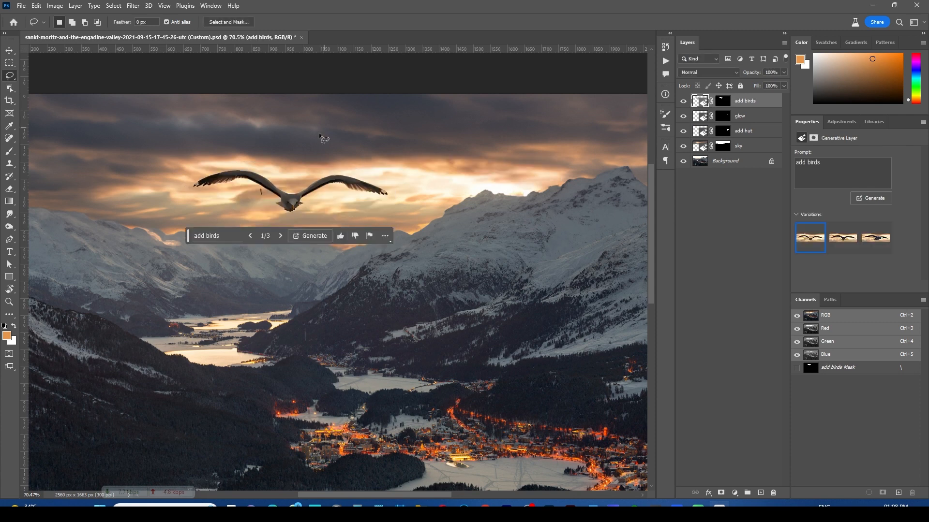
left_click(282, 236)
left_click(281, 236)
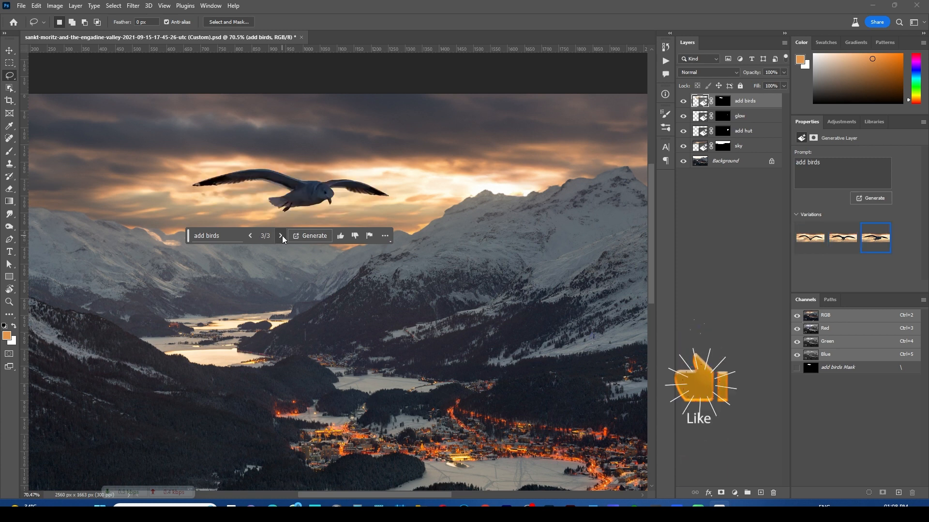
- Change the birds prompt to "add multiple birds flying home" and generate new variations
left_click(227, 237)
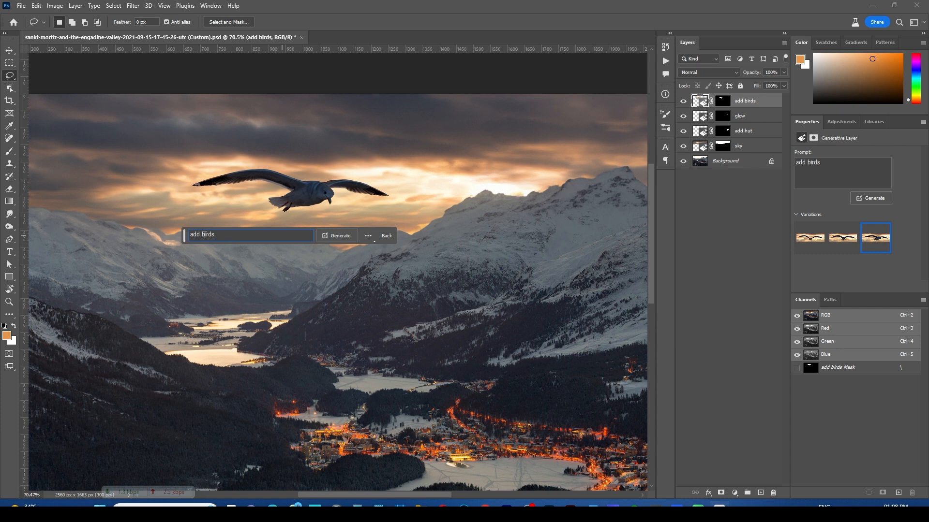
key("BackSpace")
key("BackSpace")
key("BackSpace")
key("BackSpace")
key("BackSpace")
key("BackSpace")
key("BackSpace")
type("ing hom")
key("BackSpace")
key("BackSpace")
key("BackSpace")
key("BackSpace")
key("BackSpace")
left_click(340, 237)
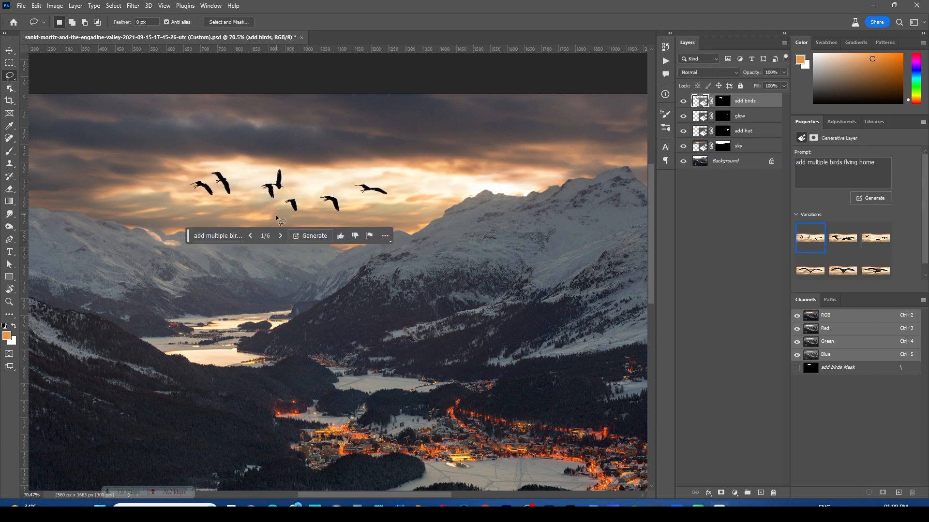
- Compare the first three flying-birds variations and keep the first one, the flock of small birds
left_click(281, 236)
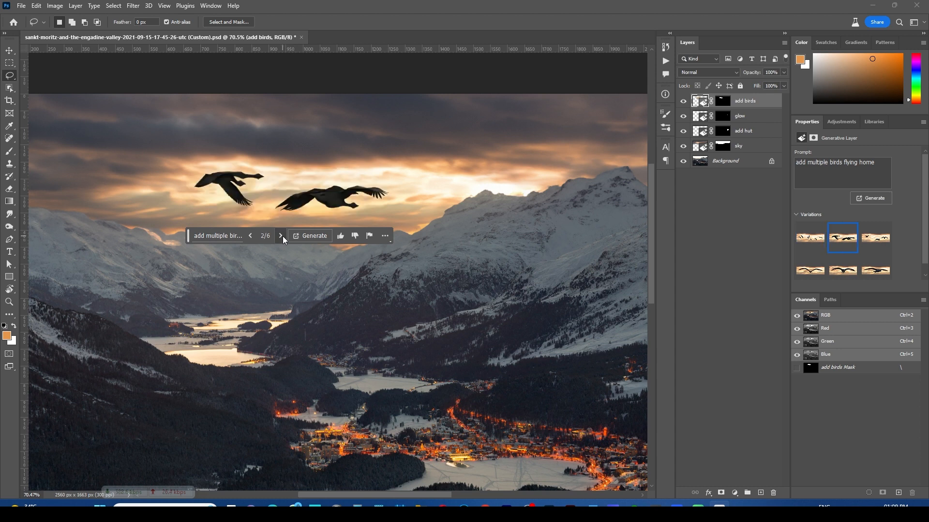
left_click(280, 236)
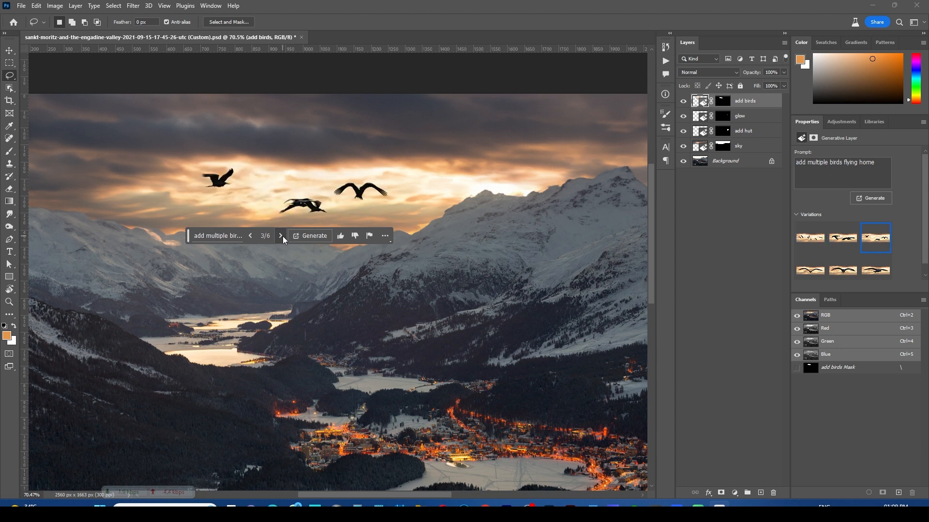
left_click(250, 236)
left_click(250, 236)
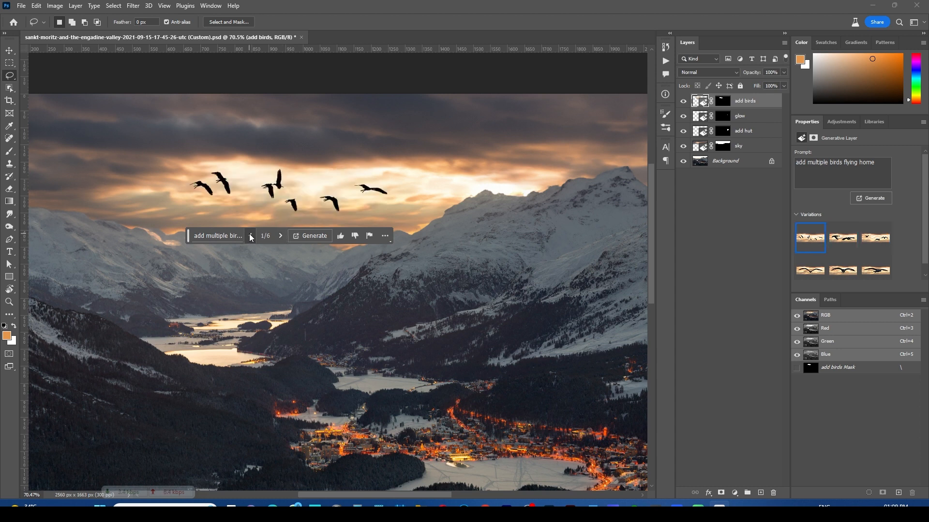
left_click(708, 211)
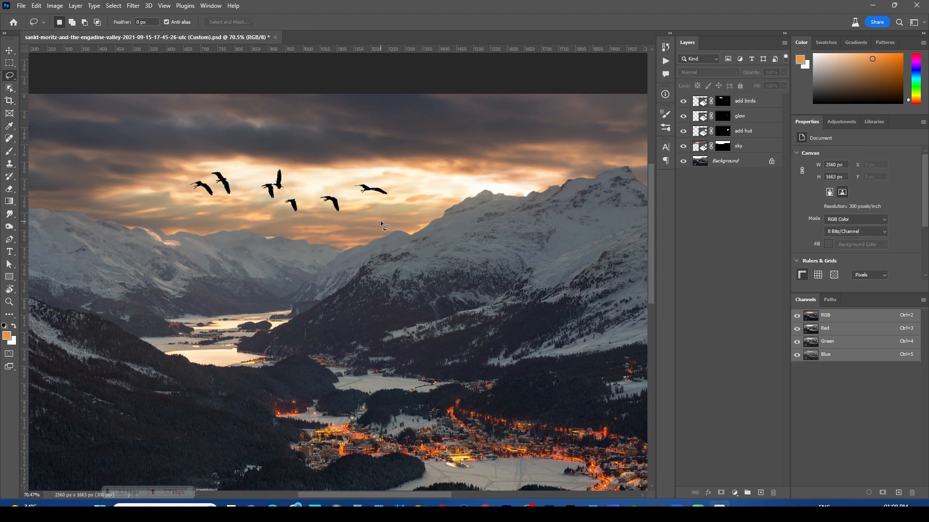
left_click_drag(351, 179, 369, 190)
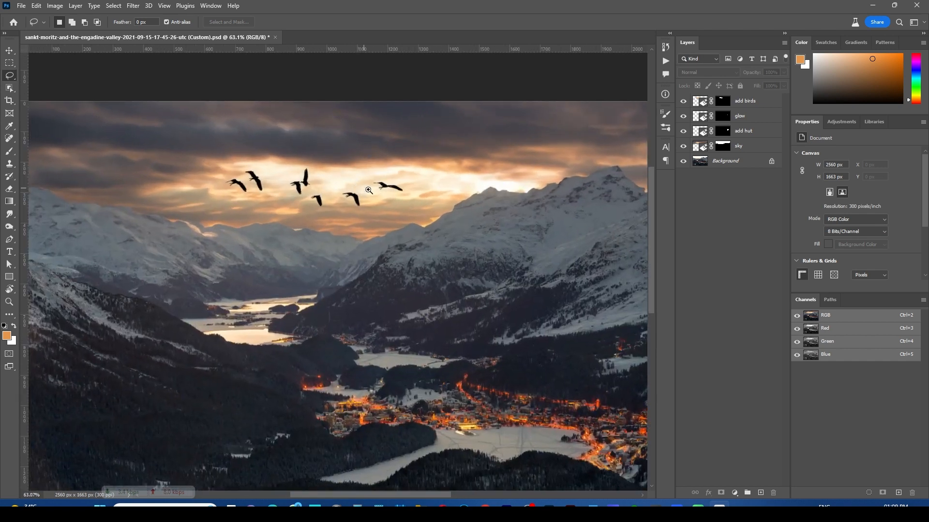
left_click_drag(306, 177, 345, 187)
mouse_move(426, 213)
left_mouse_down()
mouse_move(382, 213)
mouse_move(425, 214)
left_mouse_up()
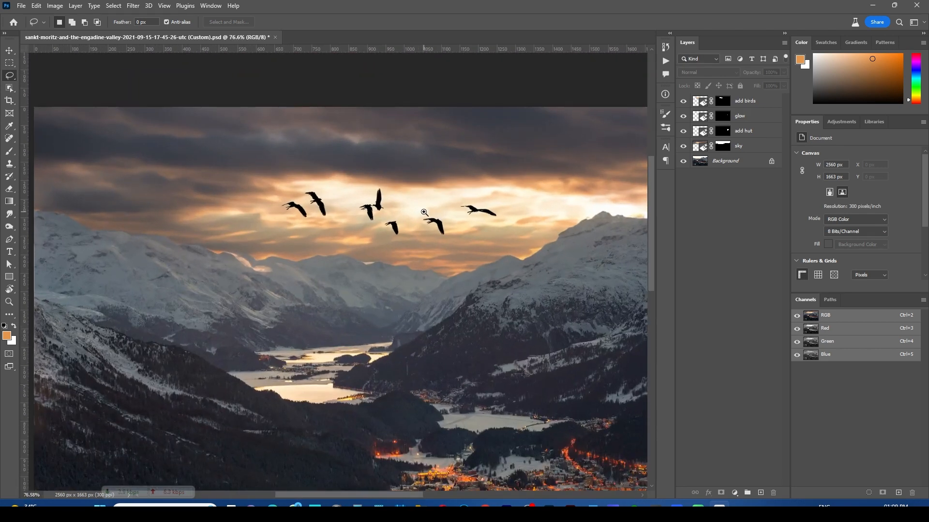
- Lower the opacity of the add birds layer to 66%
left_click(748, 106)
left_click(783, 73)
left_click_drag(771, 81, 768, 81)
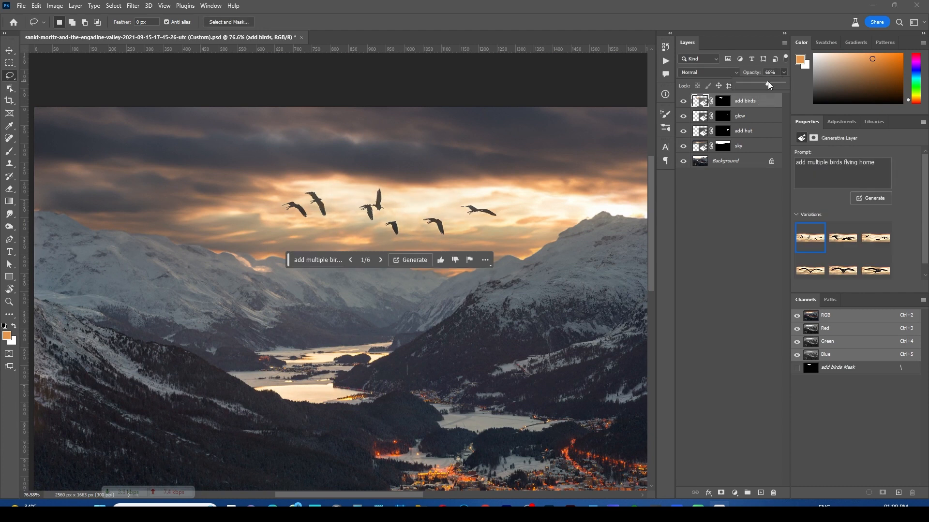
left_click(763, 102)
- Apply a Motion Blur filter to the add birds layer with an angle of 15° and a distance of 4 pixels
left_click_drag(445, 192, 382, 209)
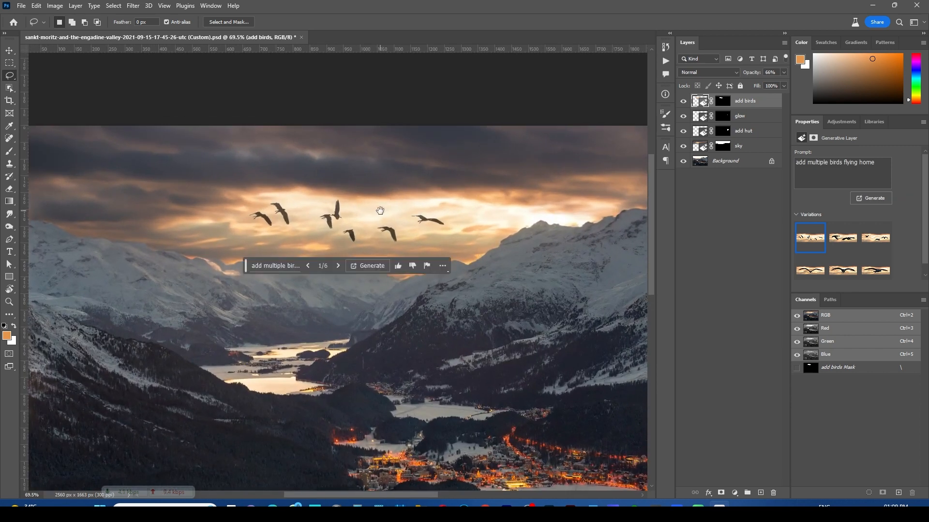
left_click(139, 8)
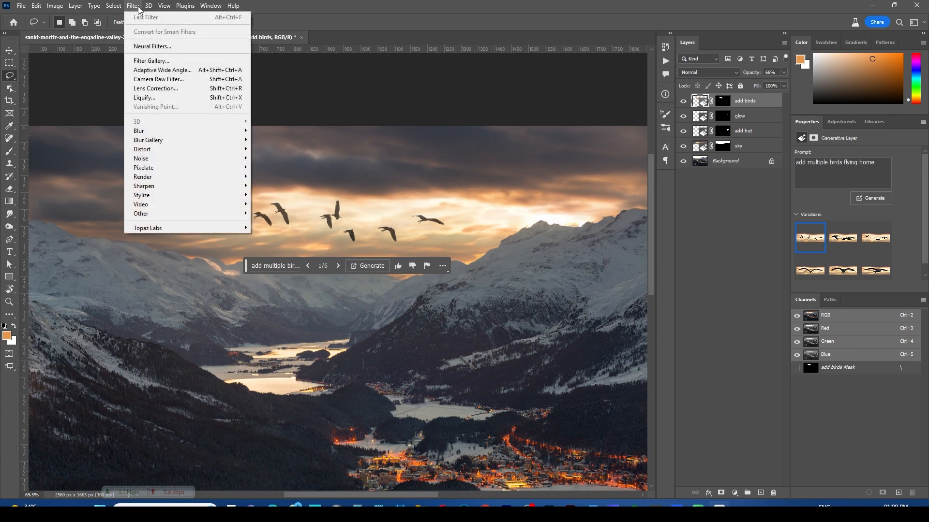
mouse_move(177, 132)
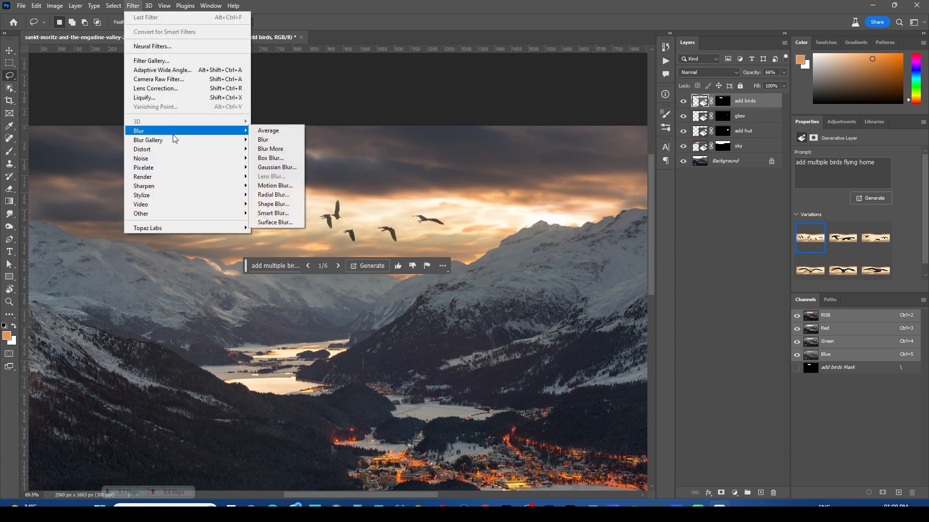
left_click(275, 186)
left_click_drag(451, 100, 523, 94)
left_click_drag(472, 264, 464, 264)
left_click(547, 229)
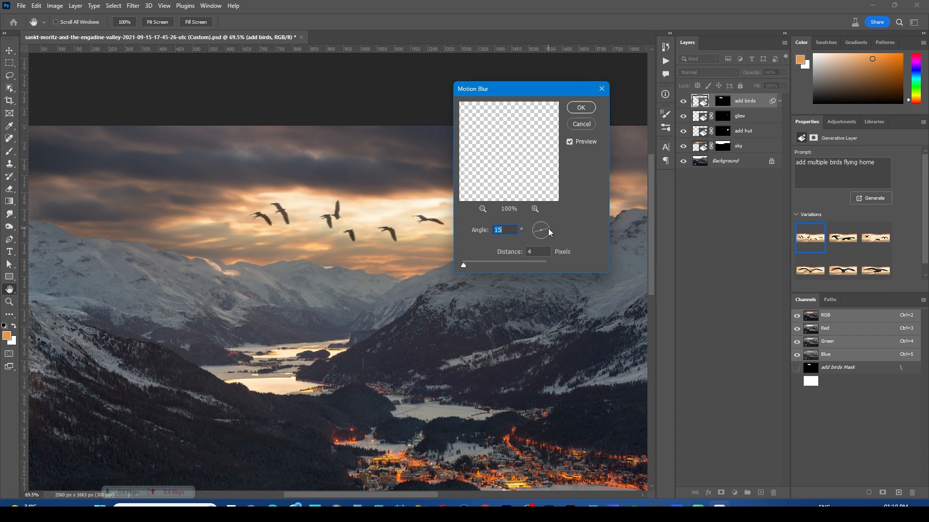
left_click(587, 109)
- Move the contextual task bar down to the image's lower edge, and hide and reshow the add birds layer to compare
left_click_drag(520, 173, 496, 278)
mouse_move(496, 284)
left_mouse_down()
mouse_move(388, 258)
mouse_move(562, 298)
mouse_move(506, 294)
left_mouse_up()
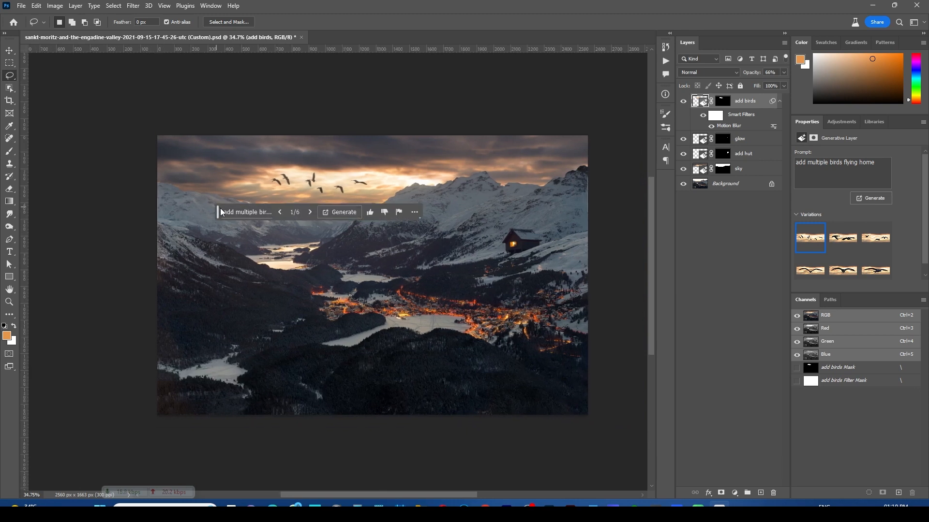
left_click_drag(221, 212, 221, 404)
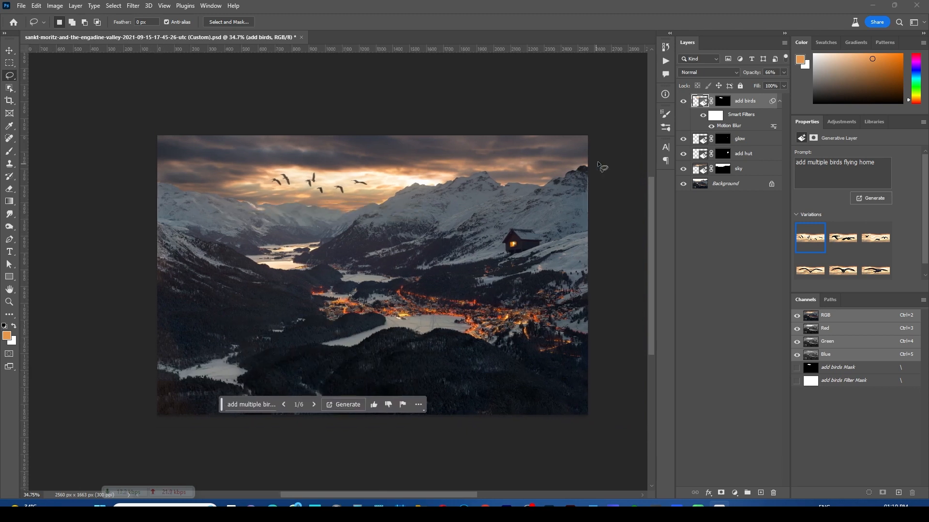
left_click(684, 101)
left_click(683, 102)
left_click_drag(475, 352, 495, 352)
mouse_move(470, 343)
left_mouse_down()
mouse_move(479, 365)
mouse_move(464, 288)
mouse_move(427, 292)
mouse_move(482, 335)
mouse_move(459, 344)
left_mouse_up()
left_click_drag(466, 292, 448, 344)
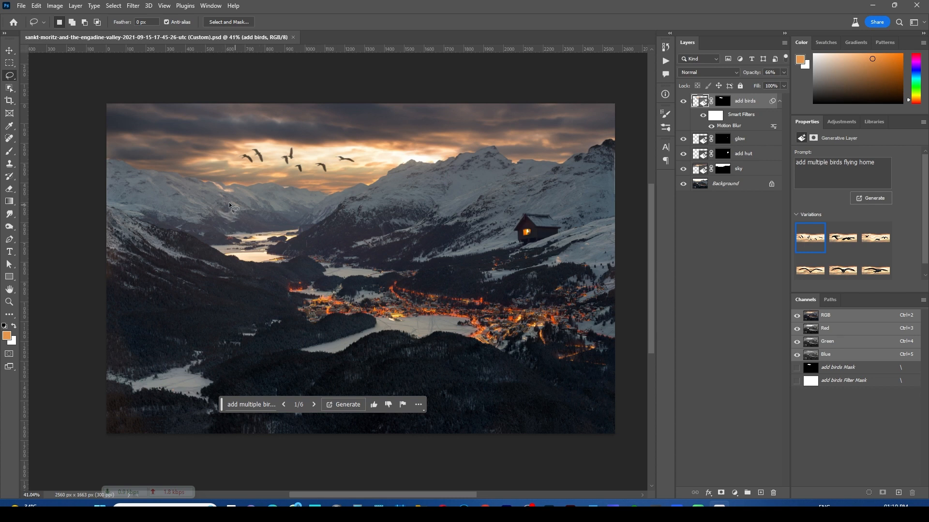
- Lasso a large oval over the distant lake and run Generative Fill with the prompt "add dragon fire coming out of its mouth"
mouse_move(201, 198)
left_mouse_down()
mouse_move(154, 212)
mouse_move(144, 267)
mouse_move(233, 300)
mouse_move(318, 285)
mouse_move(331, 248)
mouse_move(291, 206)
mouse_move(223, 187)
mouse_move(201, 198)
left_mouse_up()
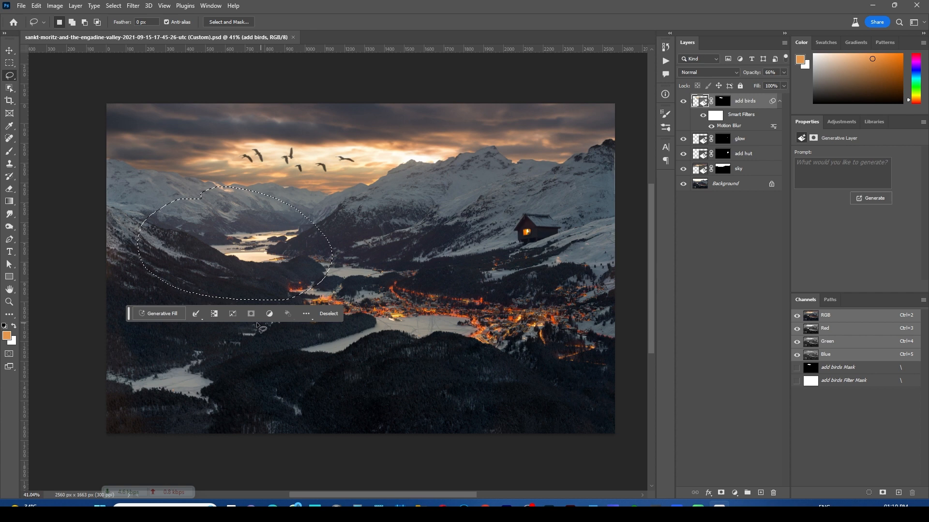
type("add dragon")
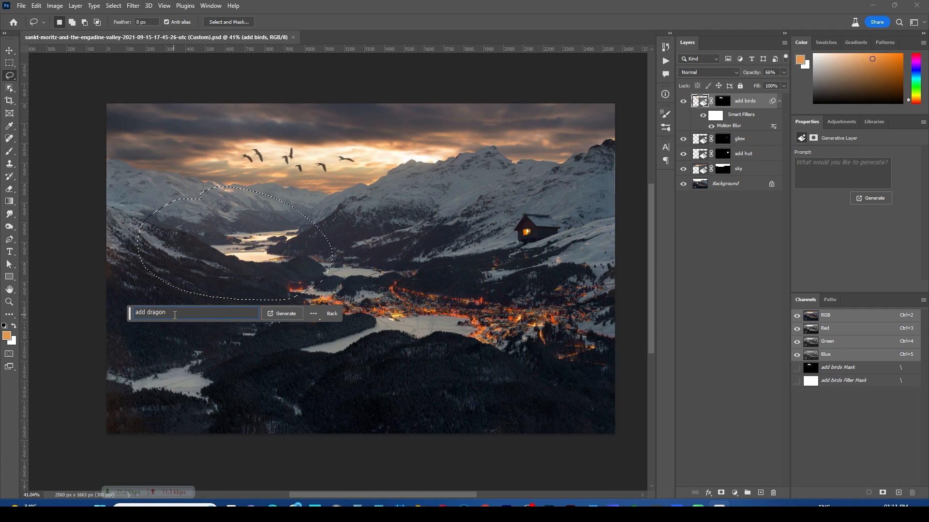
type(" fire coming out of it")
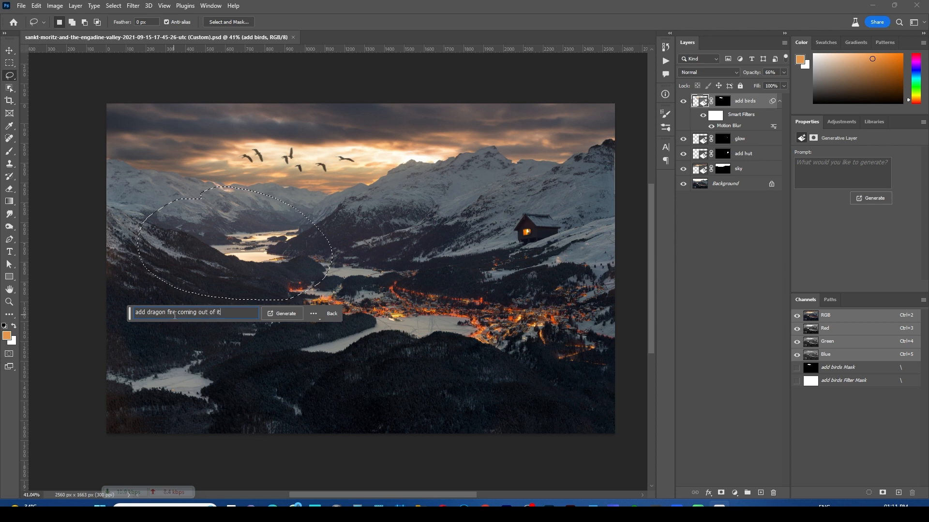
type("s mouth")
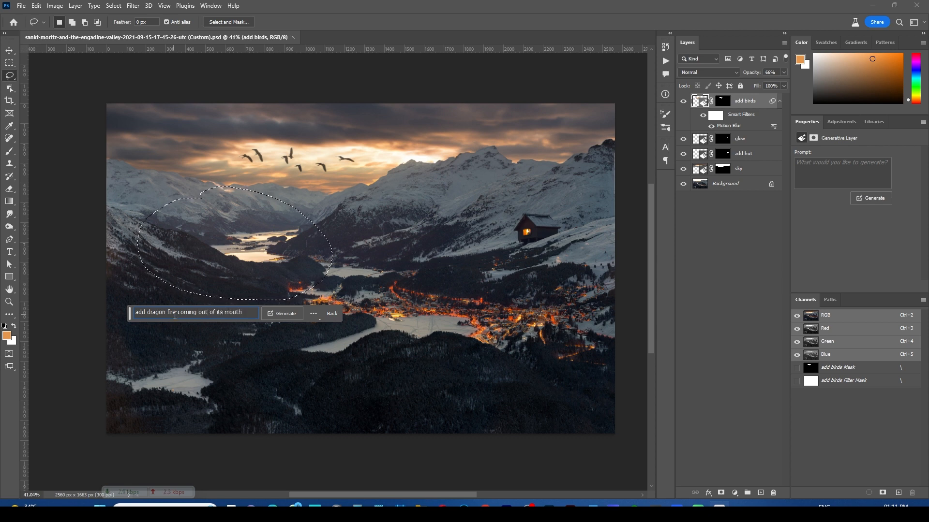
left_click(281, 314)
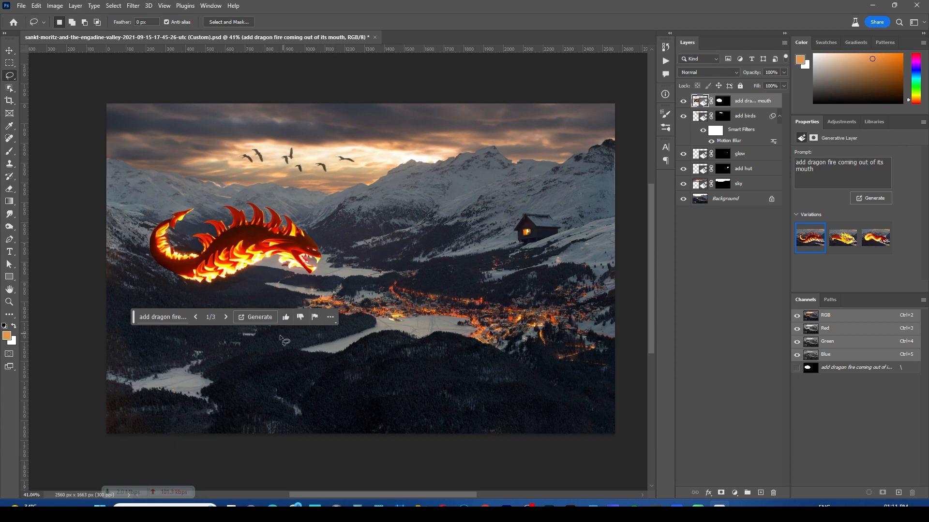
- Compare the three dragon variations and select the second one, the yellow-maned dragon
left_click(225, 317)
left_click(225, 317)
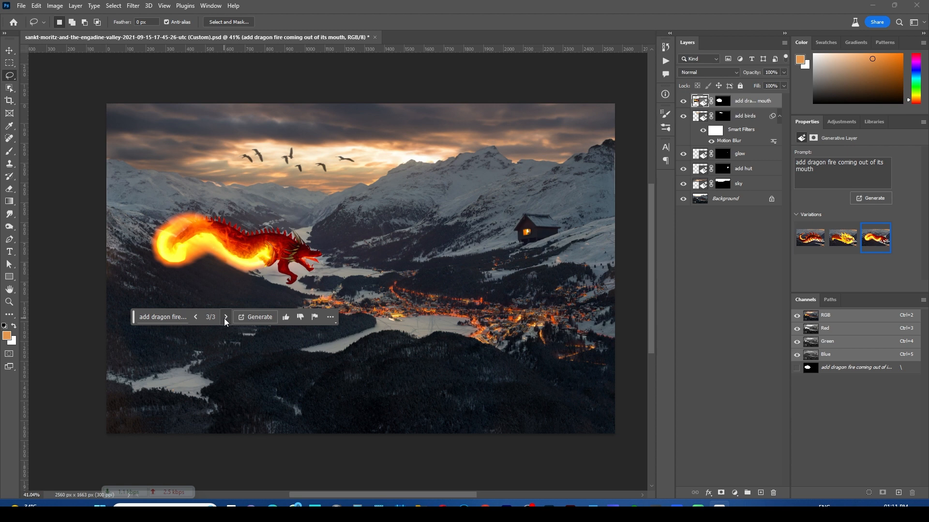
left_click(196, 318)
left_click(196, 317)
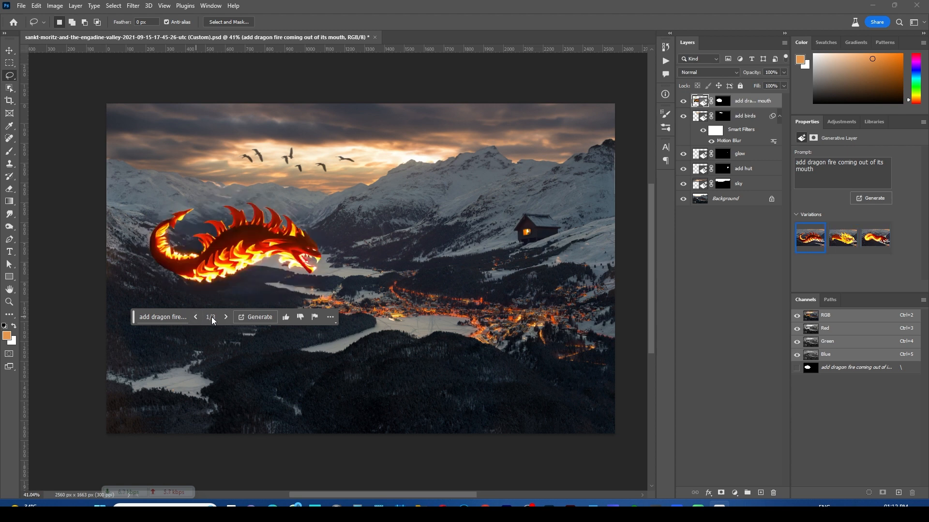
left_click(225, 317)
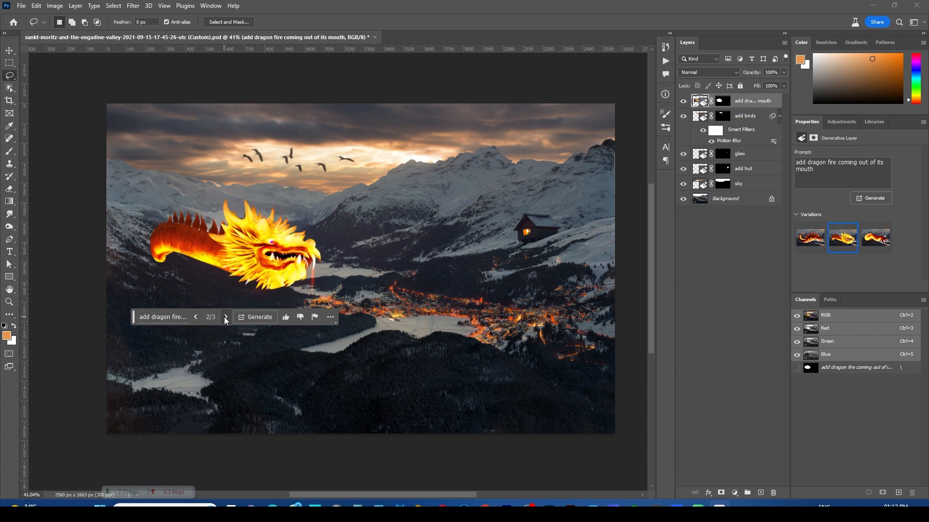
- Change the dragon layer's prompt to "add dragon flying" and generate new variations
left_click(173, 317)
left_click_drag(246, 315, 137, 318)
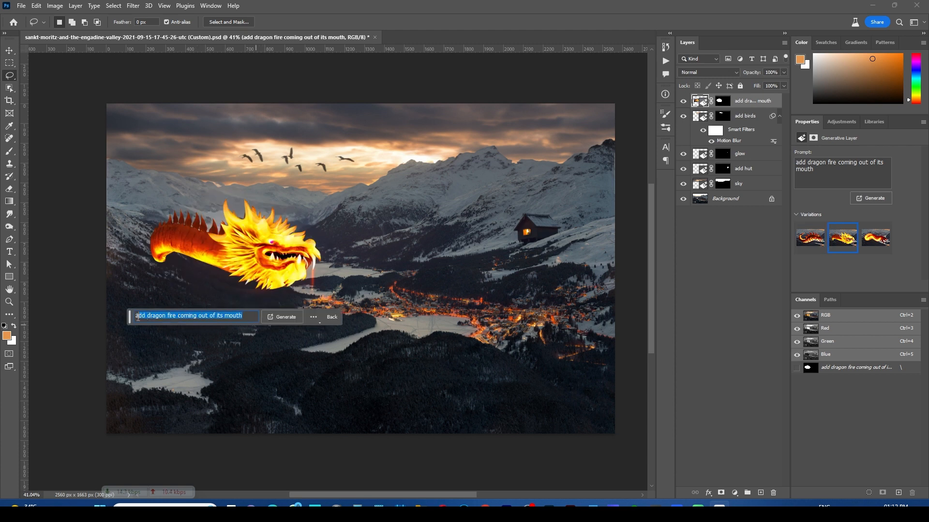
left_click(249, 318)
key("BackSpace")
key("BackSpace")
key("BackSpace")
key("BackSpace")
key("BackSpace")
key("BackSpace")
key("BackSpace")
key("BackSpace")
key("BackSpace")
key("BackSpace")
key("BackSpace")
key("BackSpace")
key("BackSpace")
key("BackSpace")
key("BackSpace")
key("BackSpace")
key("BackSpace")
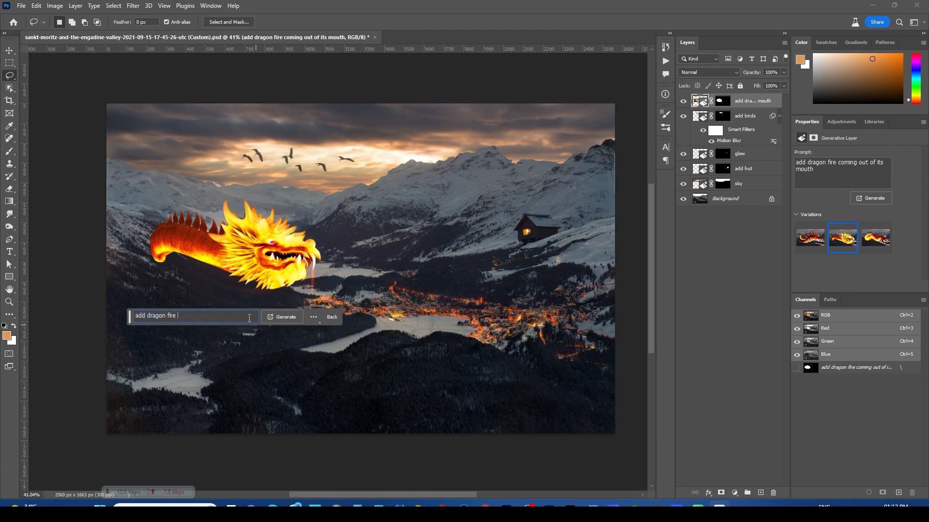
left_click_drag(167, 314, 195, 314)
type("f")
left_click(286, 320)
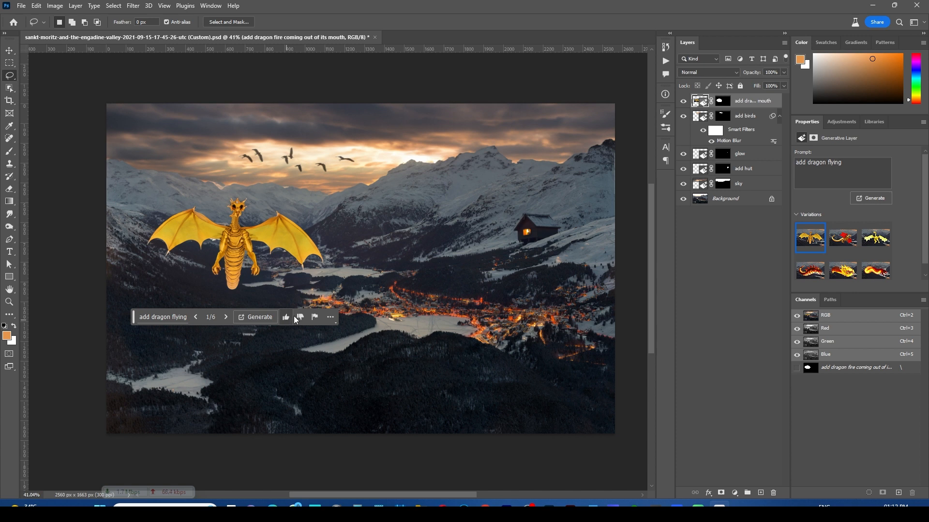
- Compare the winged dragon variations with the earlier fiery ones, ending on the fifth, the yellow-maned dragon
left_click(226, 317)
left_click(226, 316)
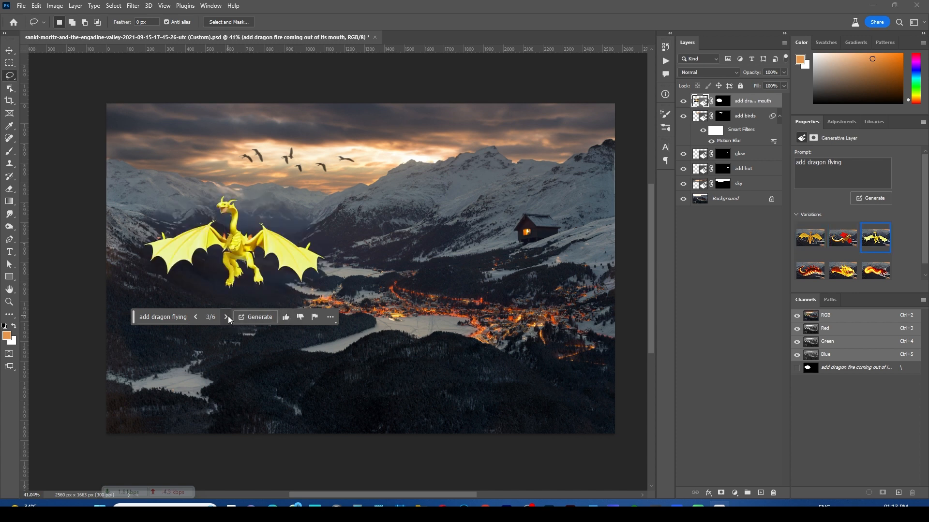
left_click(226, 317)
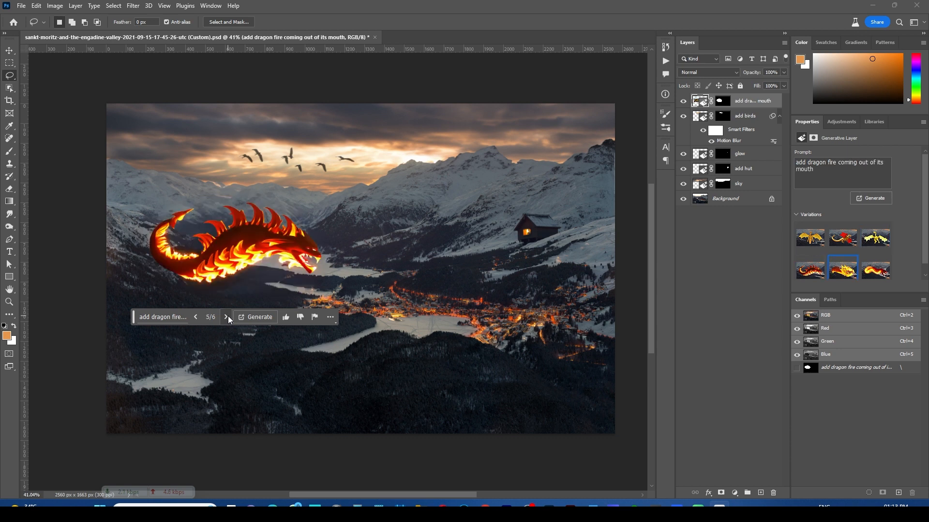
left_click(227, 317)
left_click(226, 316)
left_click(195, 317)
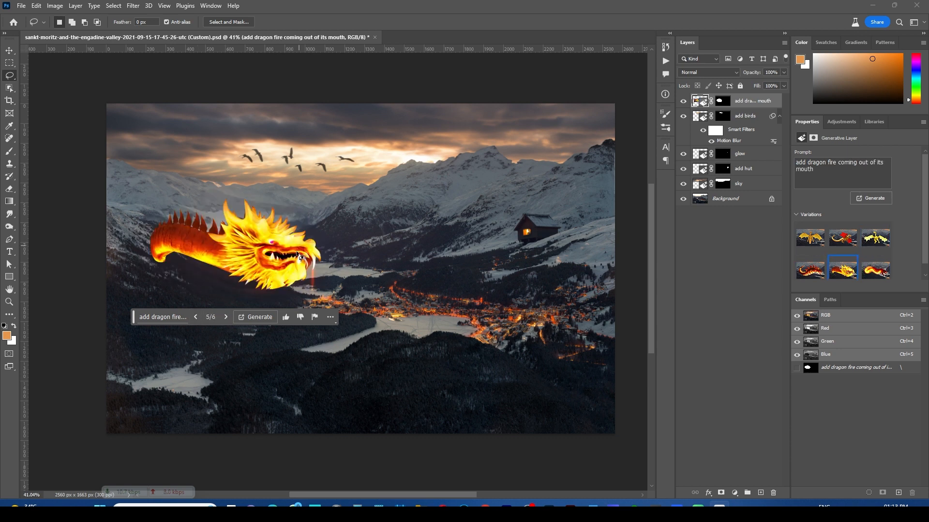
- Rate the yellow-maned dragon variation as bad and the gold dragon with red wings as good
left_click(300, 319)
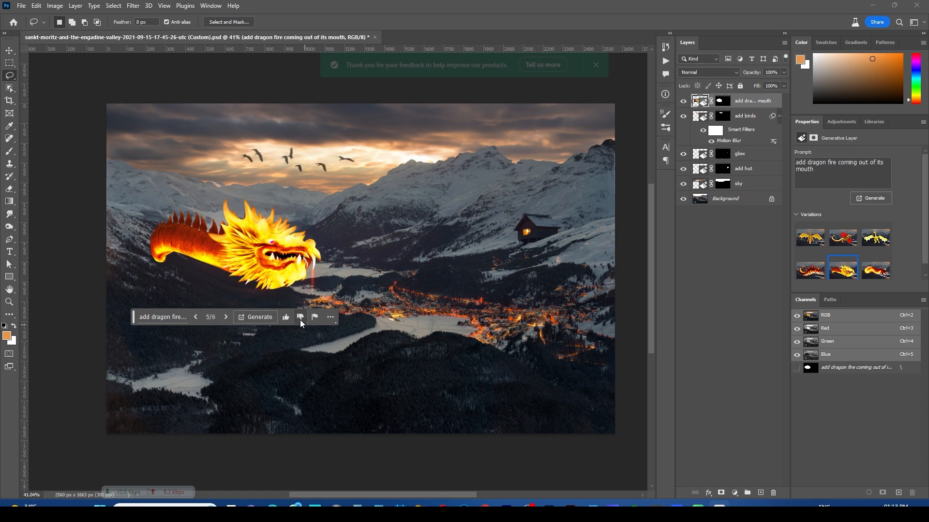
left_click(226, 317)
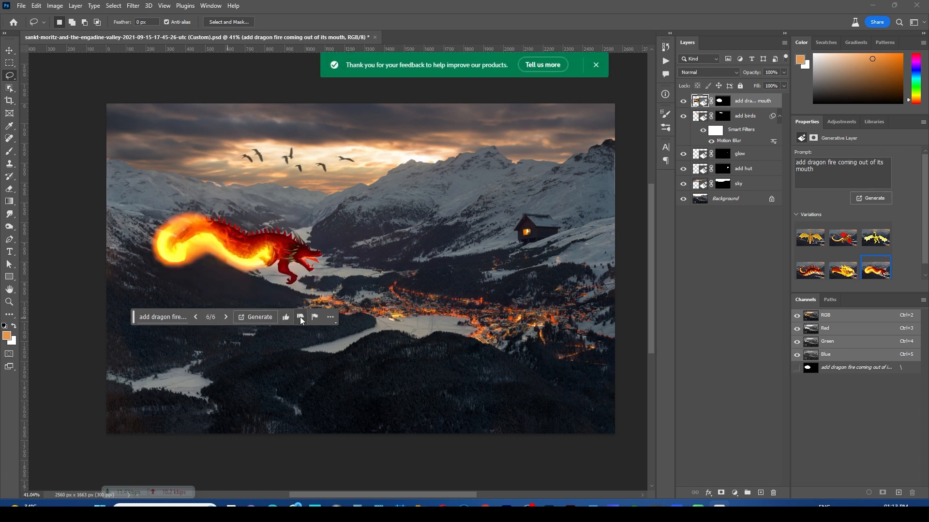
left_click(225, 318)
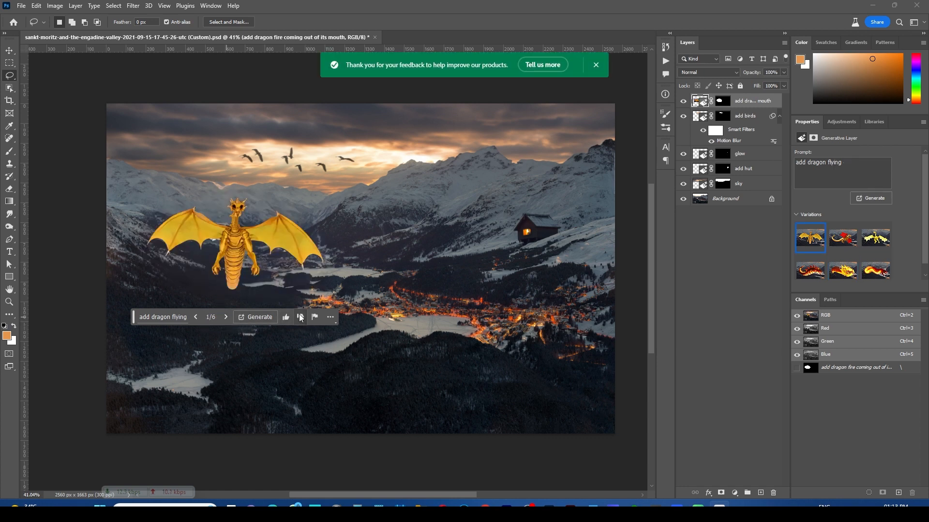
left_click(225, 317)
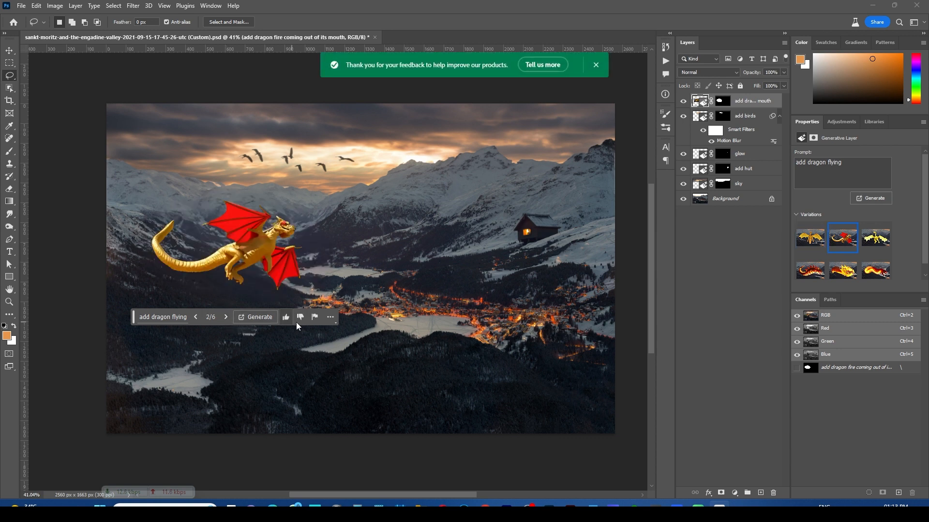
left_click(286, 317)
left_click(226, 317)
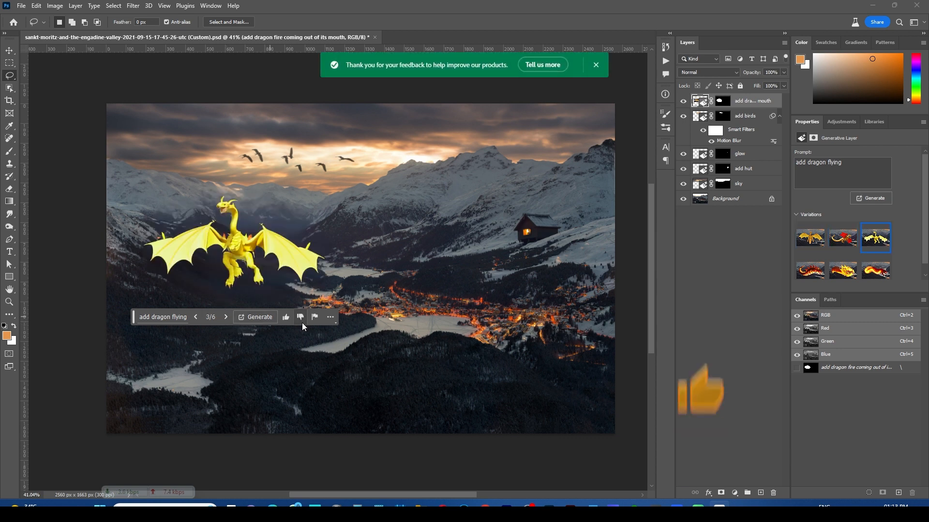
- Undo the dragon variations and the Generative Fill itself until the dragon layer is gone
left_click(679, 241)
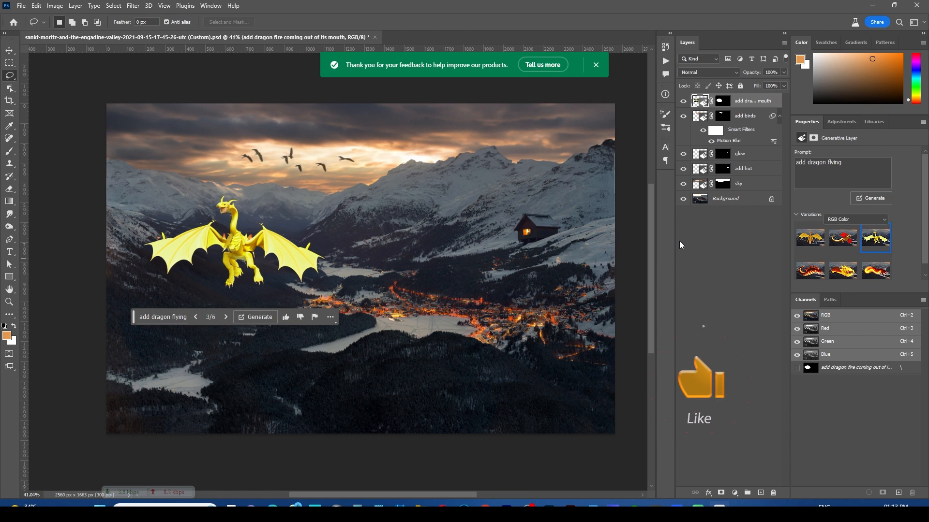
key("ctrl+z")
key("ctrl+z")
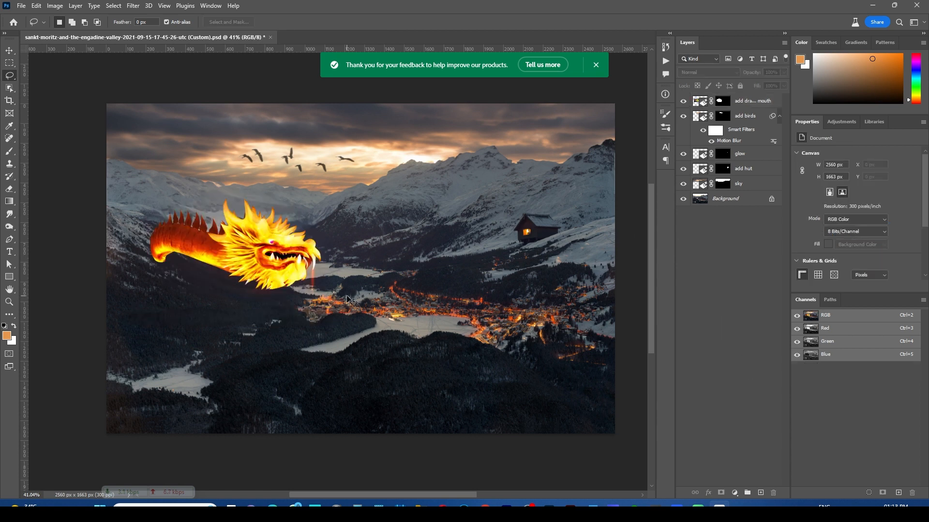
key("ctrl+z")
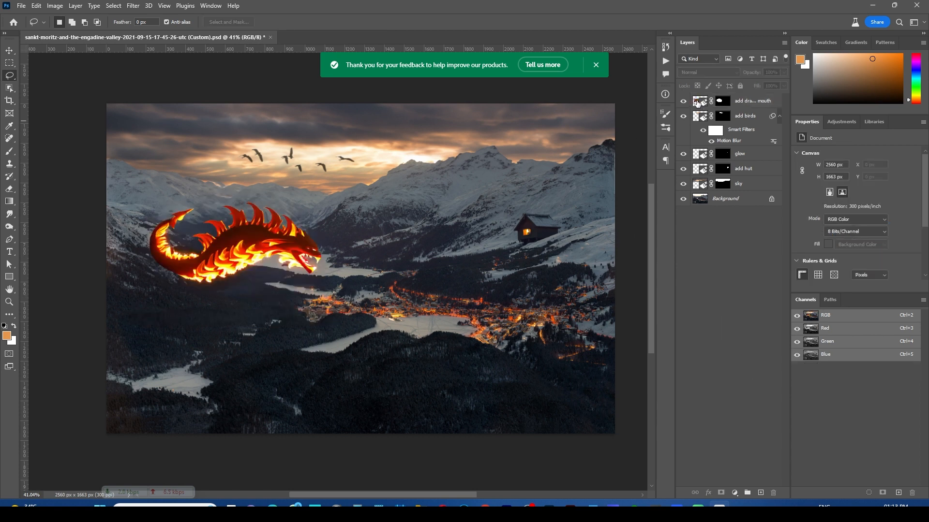
left_click(697, 102)
key("ctrl+z")
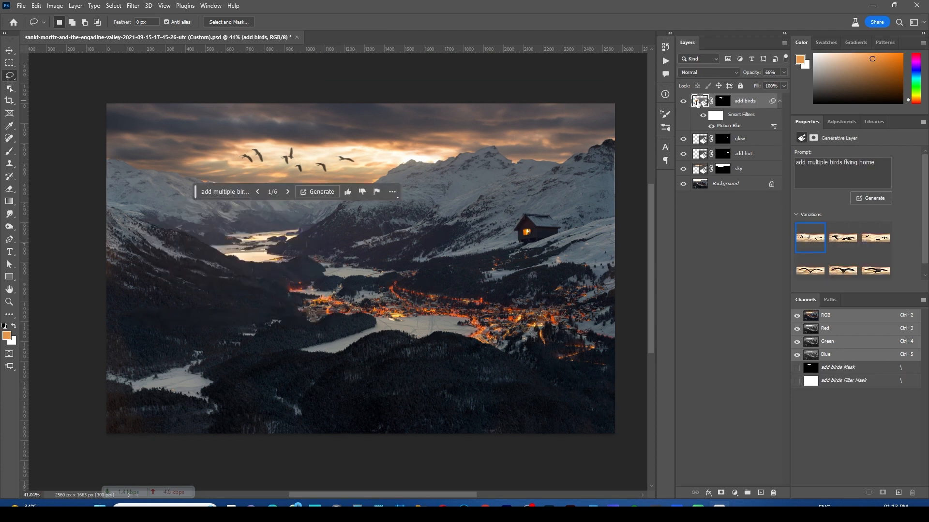
- Lasso a round area over the distant lake, run Generative Fill with the prompt "add ship" and show the third variation
left_click_drag(196, 194, 451, 347)
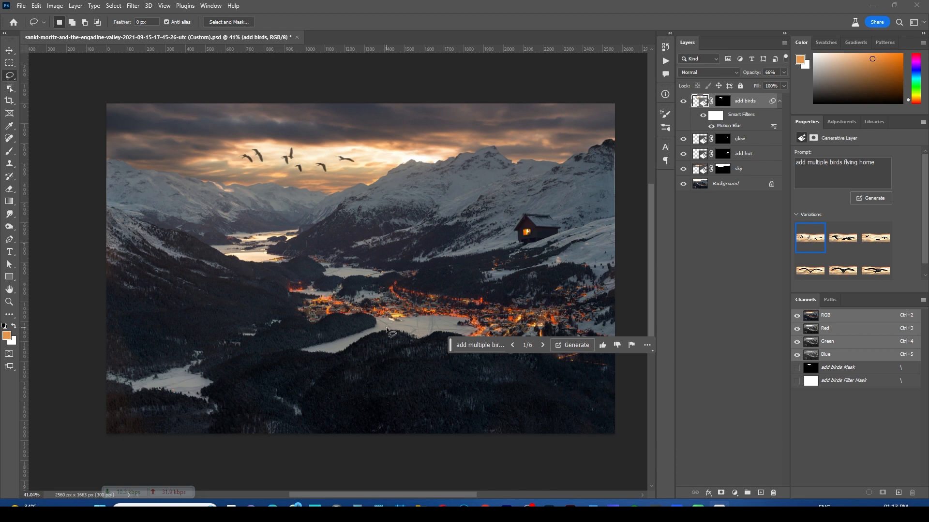
mouse_move(219, 258)
left_mouse_down()
mouse_move(233, 202)
mouse_move(287, 203)
mouse_move(309, 249)
mouse_move(257, 279)
mouse_move(219, 258)
left_mouse_up()
left_click(202, 296)
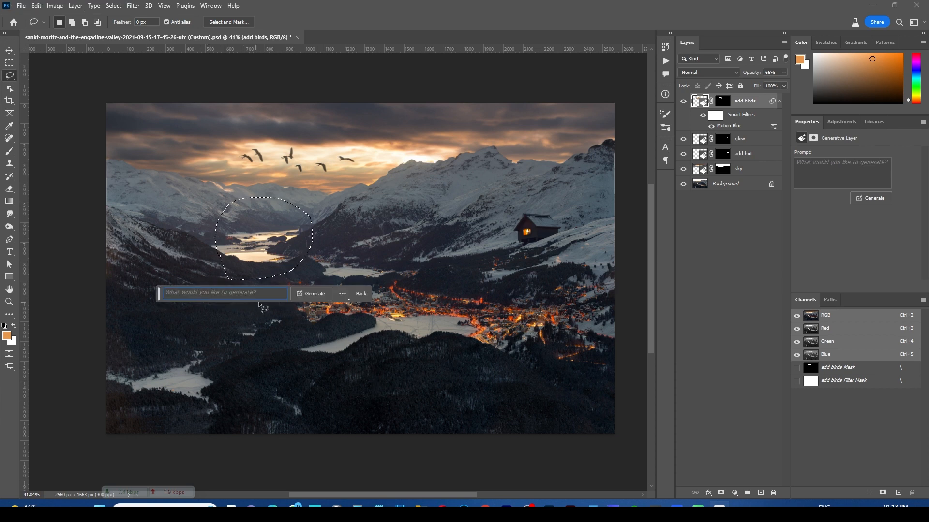
type("add ship")
left_click(314, 293)
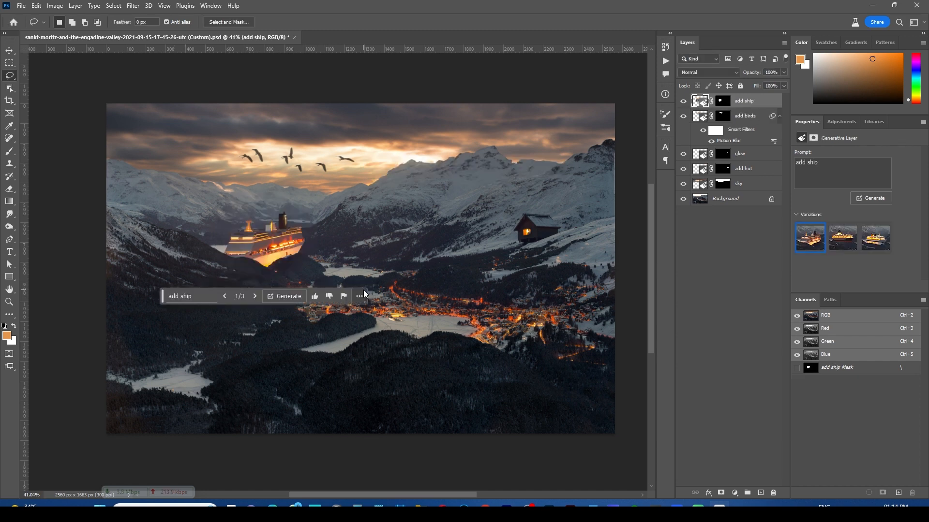
left_click(254, 296)
left_click(255, 296)
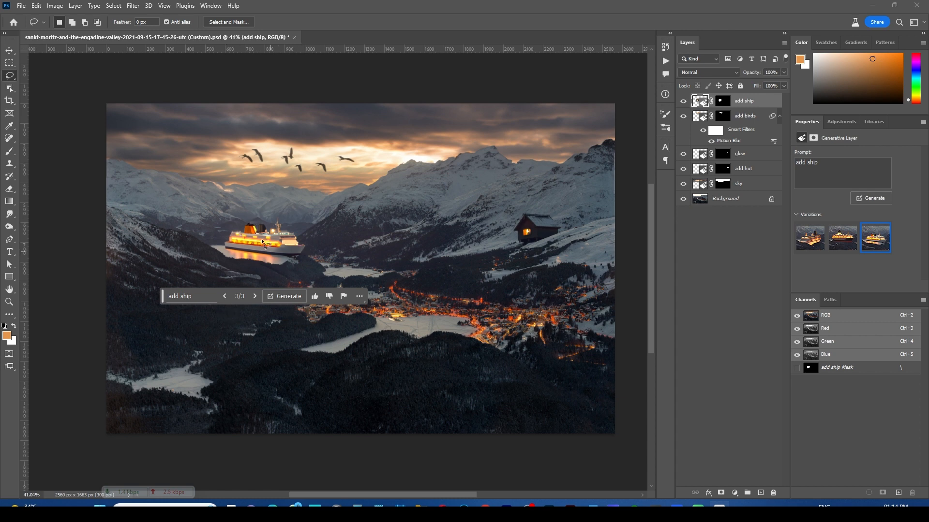
- Change the ship layer's prompt to "add pirate ship" and generate new variations
left_click(196, 303)
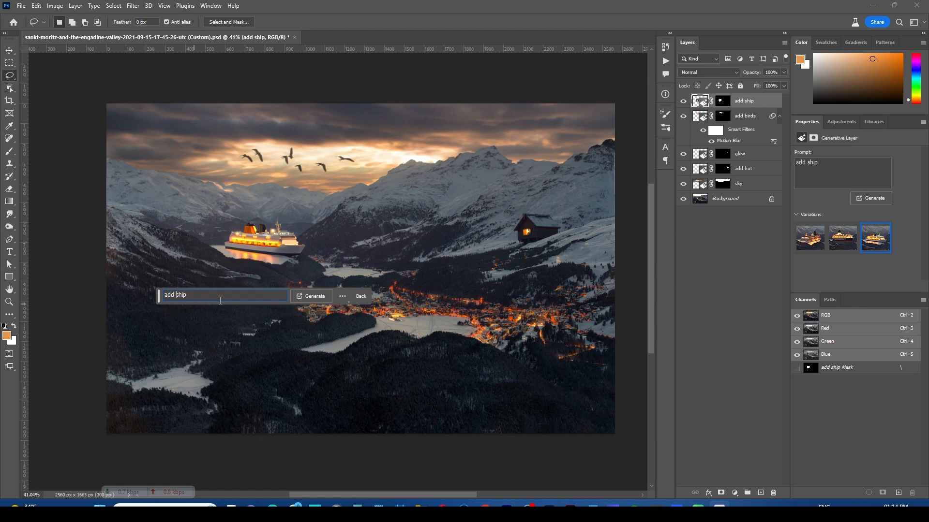
type("pirate")
left_click(313, 299)
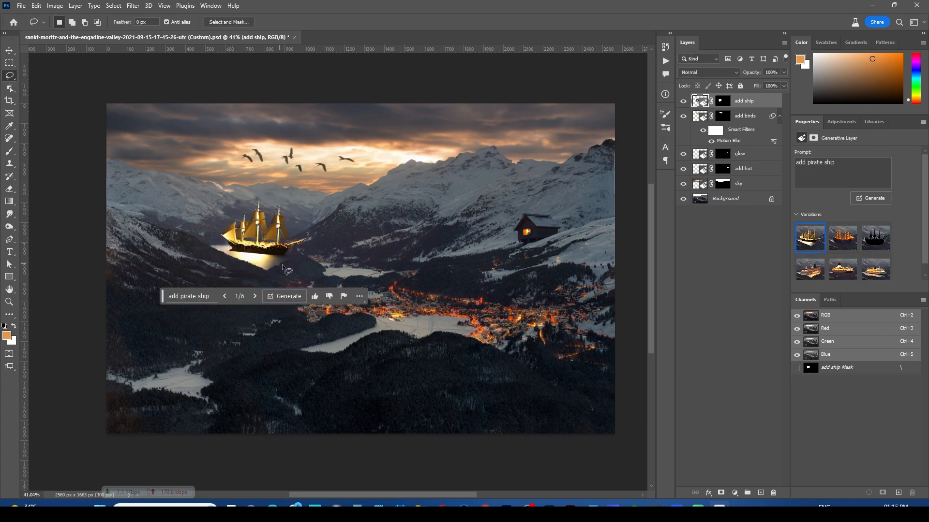
- Compare the pirate ship variations, submit feedback on the black silhouette, and return to the second one with glowing orange sails
left_click(255, 297)
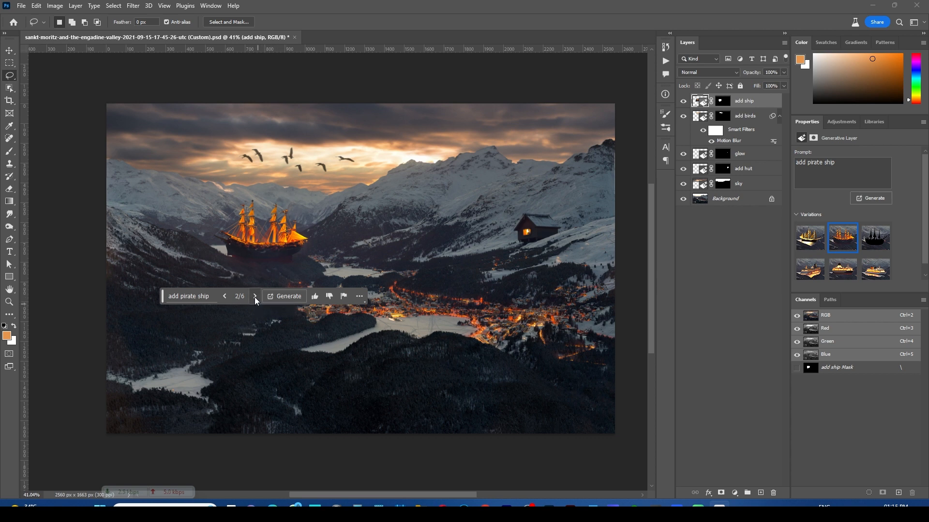
left_click(255, 297)
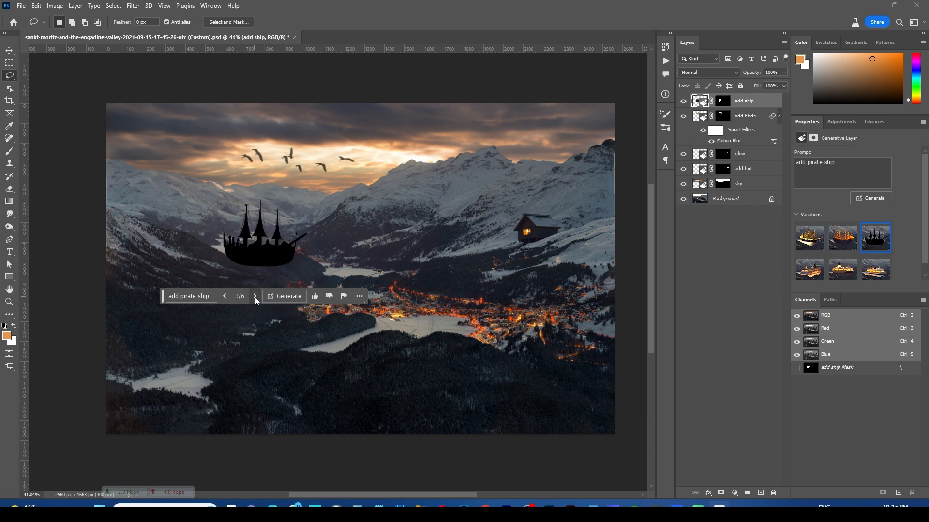
left_click(315, 297)
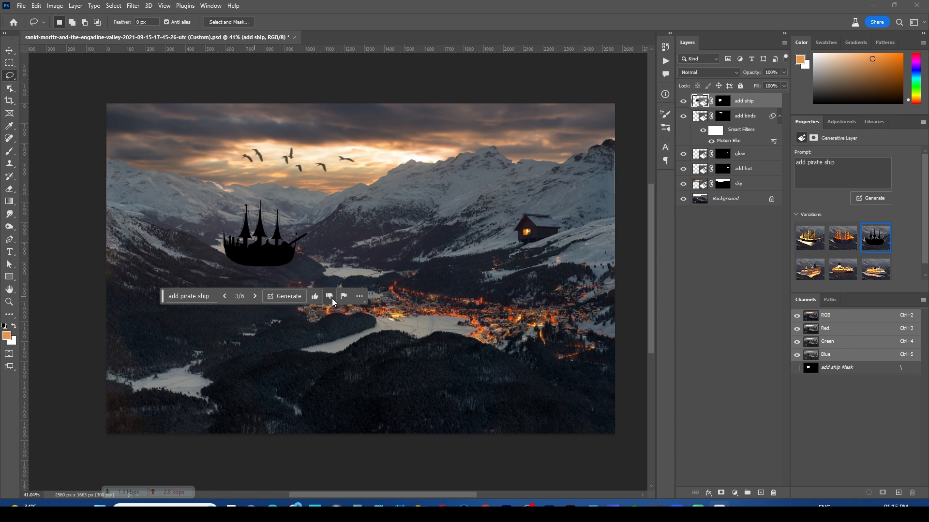
left_click(256, 297)
left_click(225, 296)
left_click(226, 296)
left_click(226, 296)
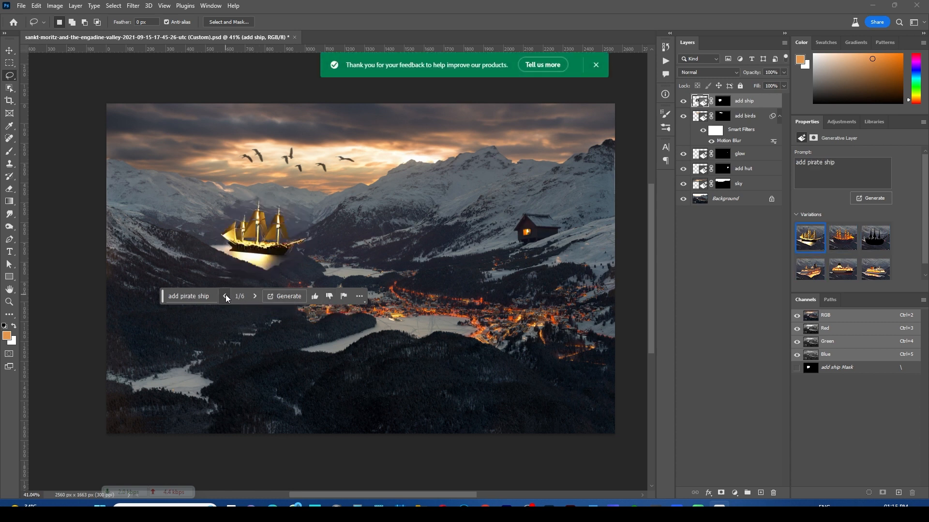
left_click(255, 296)
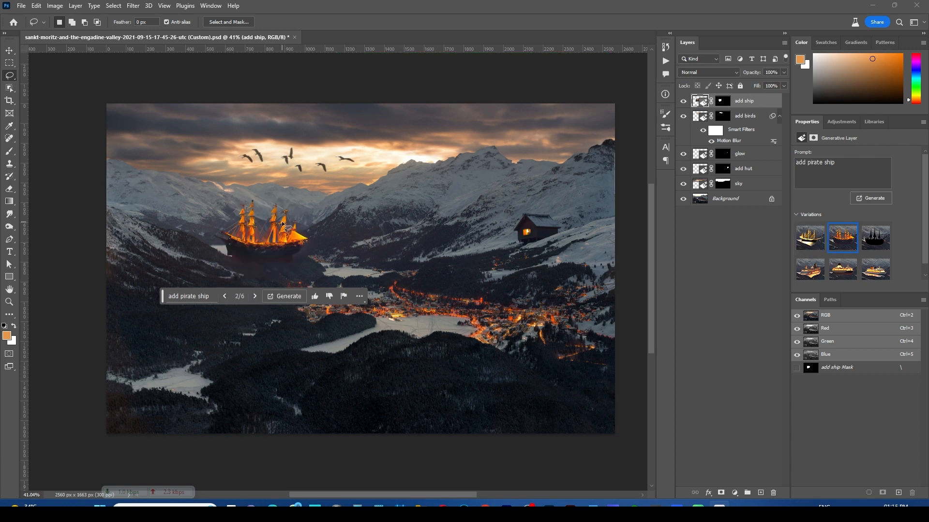
- Generate another set of pirate ship variations, compare them, and rate the black ship with gold trim as bad
left_click(289, 296)
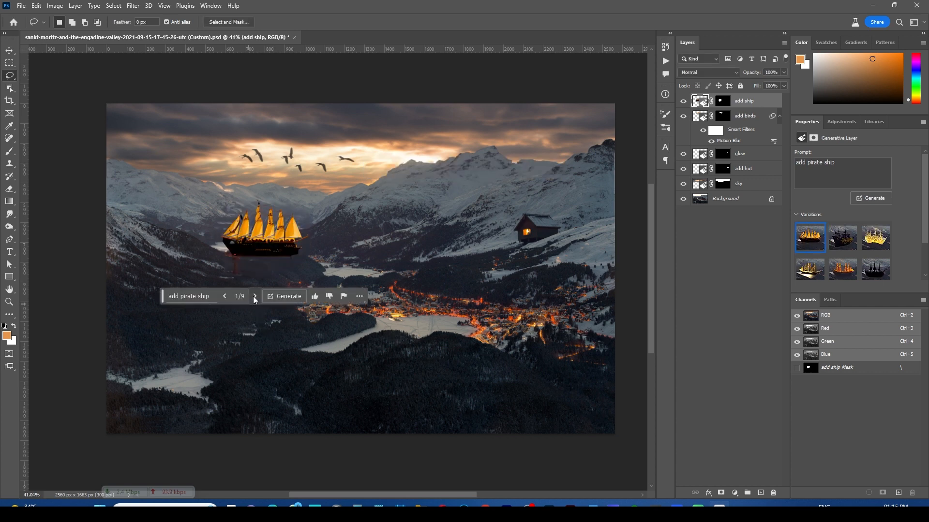
left_click(255, 297)
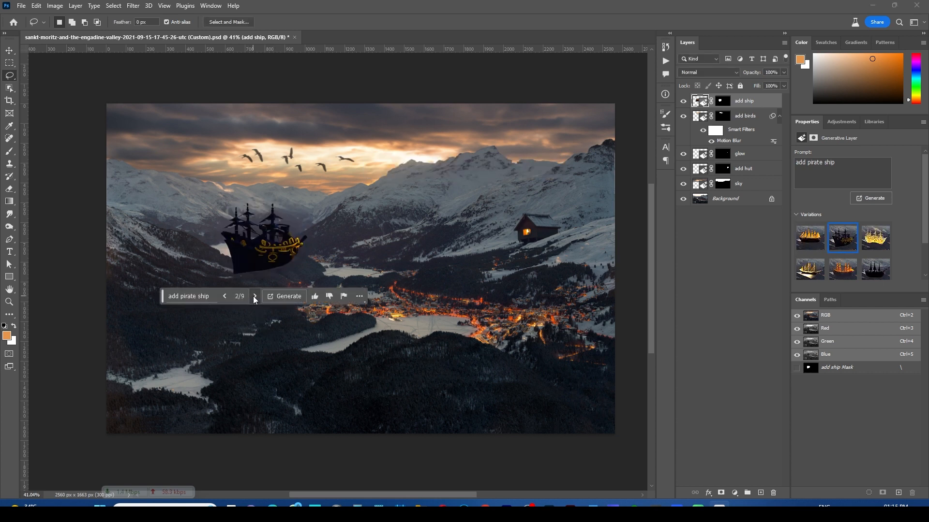
left_click(329, 297)
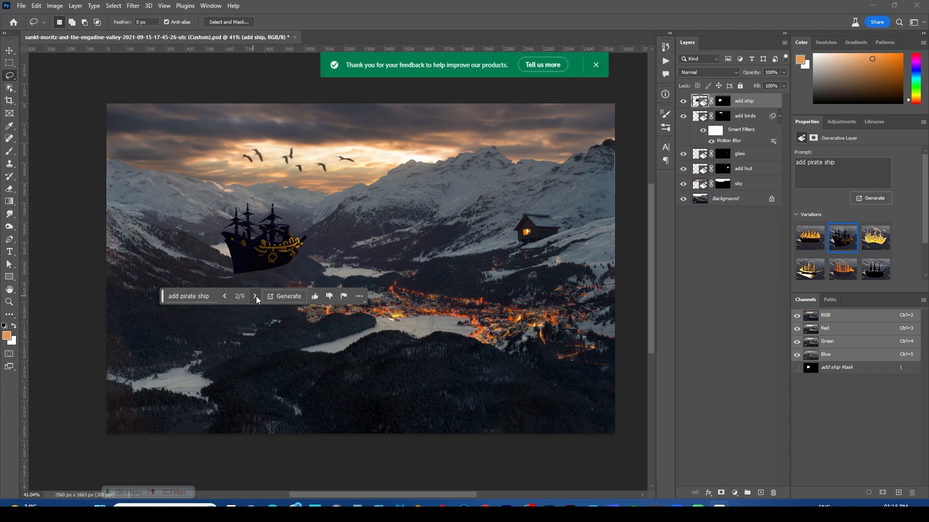
left_click(255, 296)
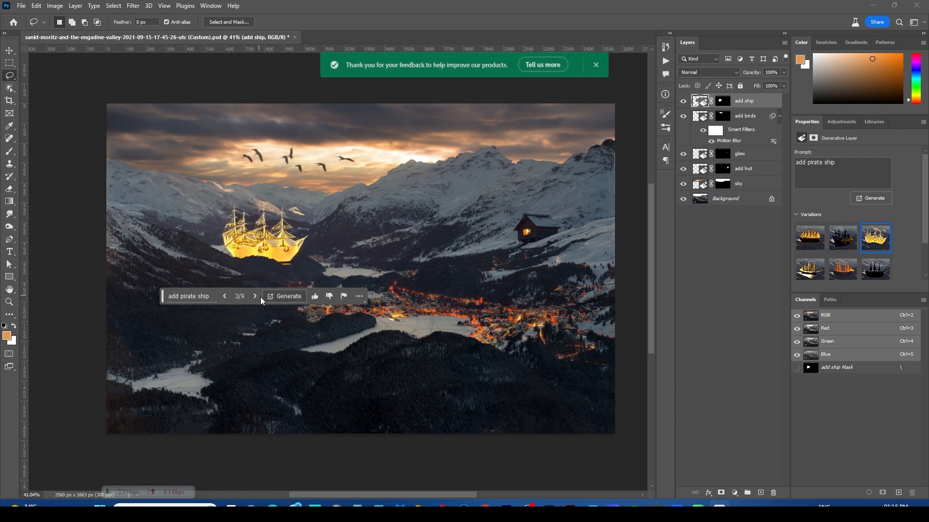
left_click(224, 296)
left_click(224, 296)
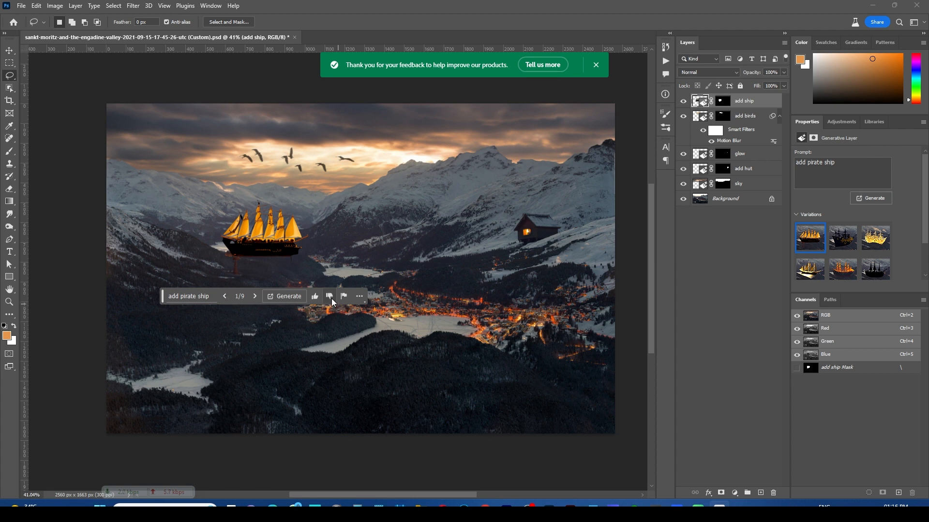
- Select the fifth pirate ship variation, the dark ship with glowing orange sails
left_click(255, 297)
left_click(255, 297)
left_click(255, 297)
left_click(254, 297)
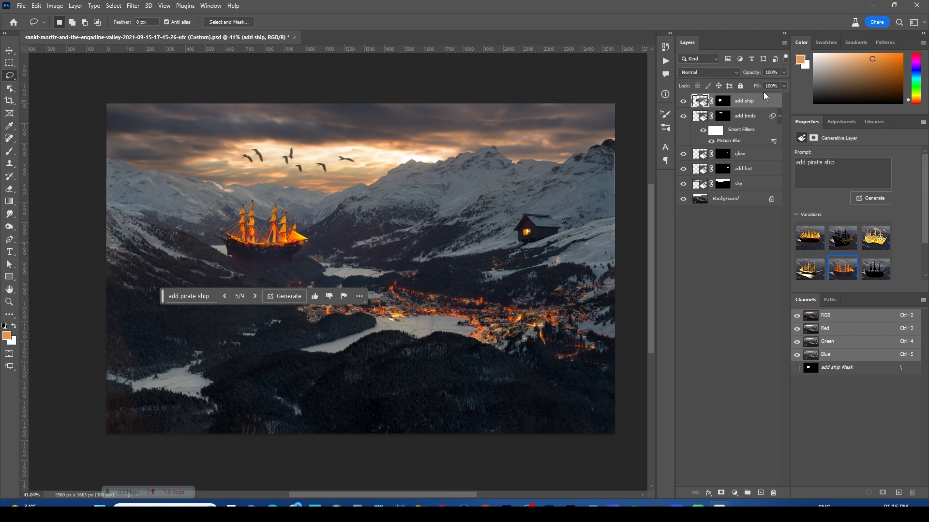
left_click_drag(777, 81, 773, 83)
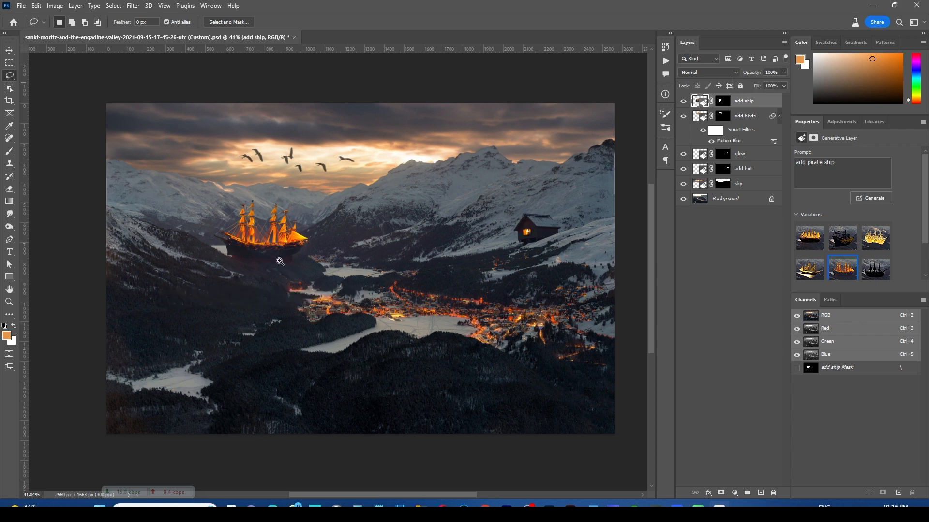
- Convert the add ship layer to a Smart Object
scroll(312, 285, "up", 5)
scroll(311, 286, "down", 2)
left_click_drag(320, 283, 296, 280)
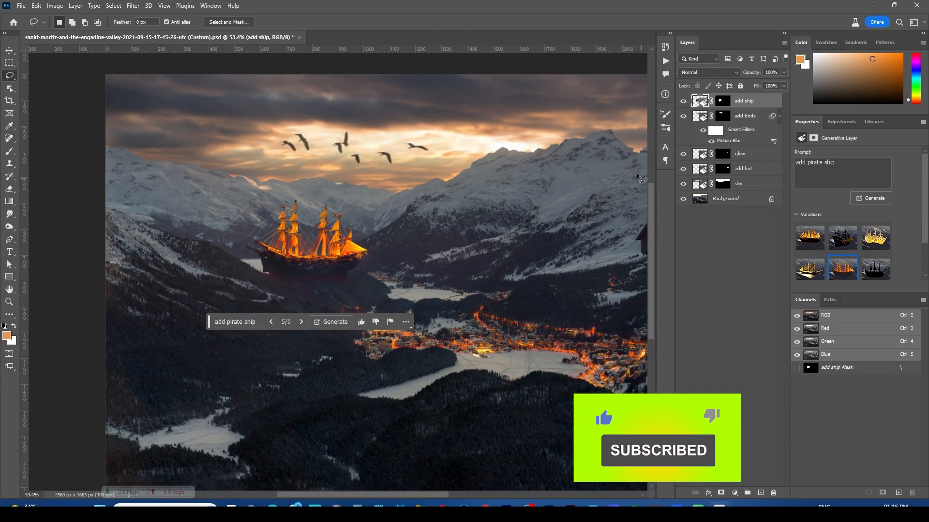
right_click(763, 104)
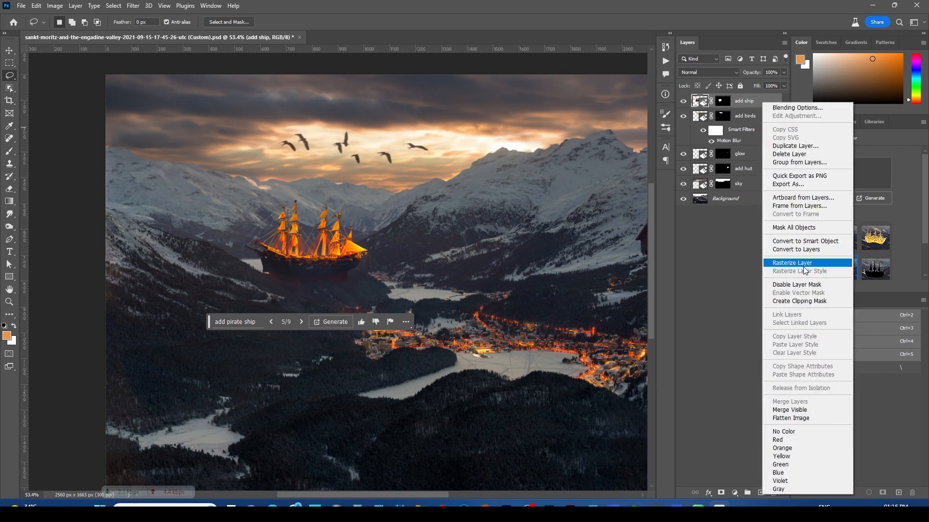
left_click(812, 302)
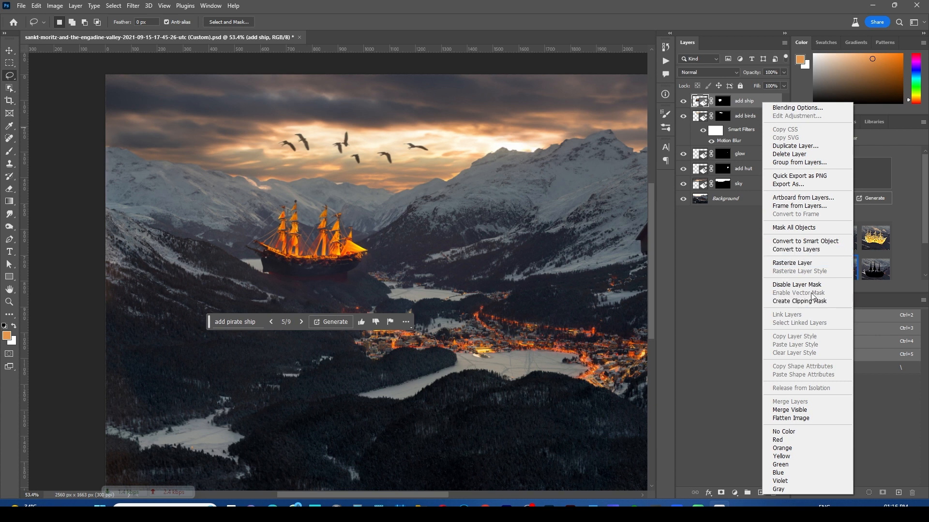
left_click(804, 241)
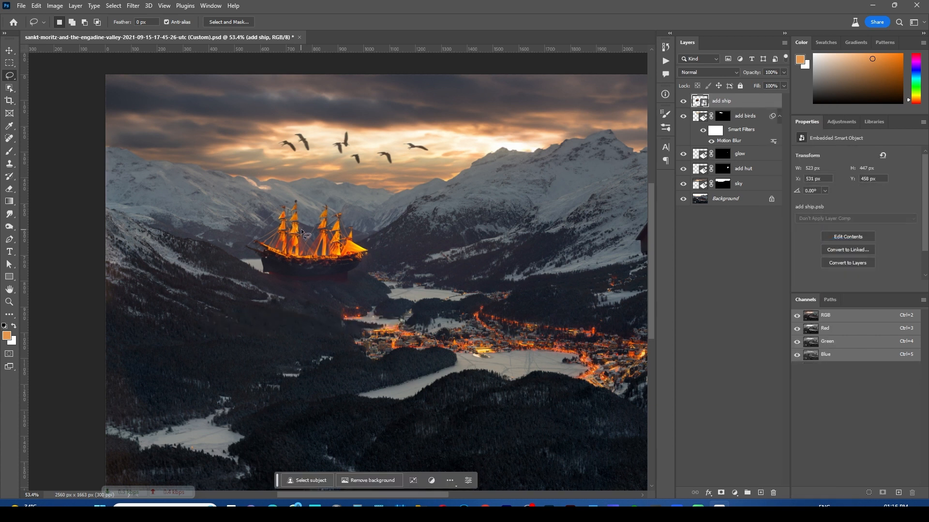
- Scale the pirate ship proportionally to 86.23% and reposition it above the valley
key("ctrl+t")
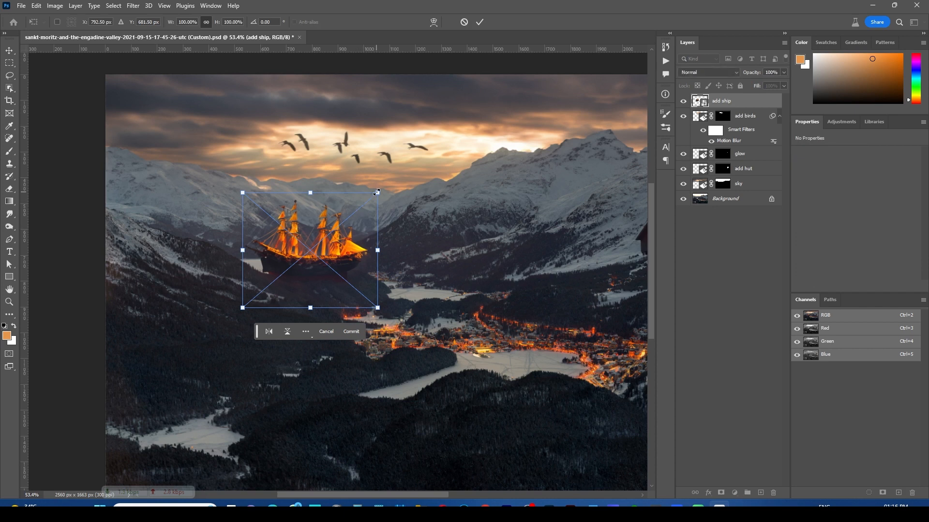
left_click_drag(376, 192, 361, 206)
key("ctrl+z")
mouse_move(335, 261)
left_mouse_down()
mouse_move(306, 257)
mouse_move(311, 243)
mouse_move(320, 264)
left_mouse_up()
mouse_move(351, 214)
left_mouse_down()
mouse_move(336, 222)
mouse_move(353, 204)
left_mouse_up()
left_click_drag(327, 265, 327, 265)
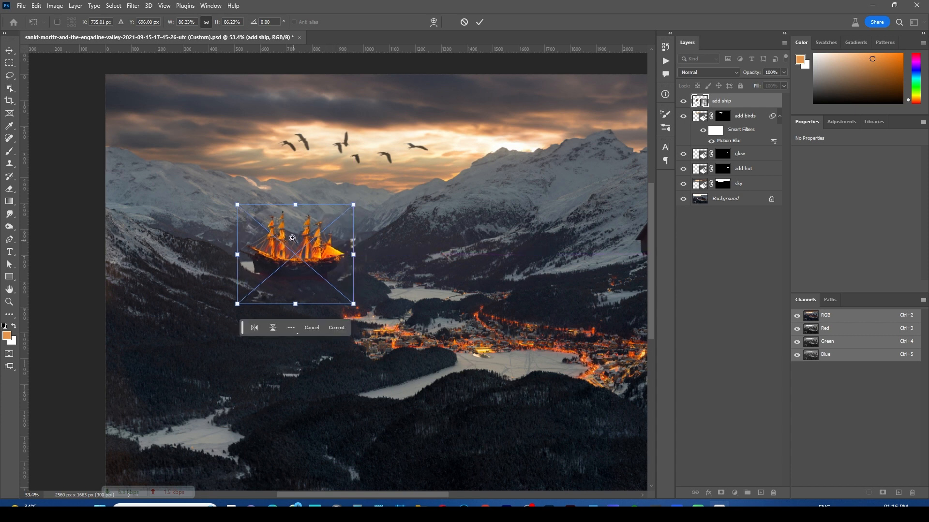
scroll(327, 265, "up", 5)
left_click_drag(385, 283, 422, 287)
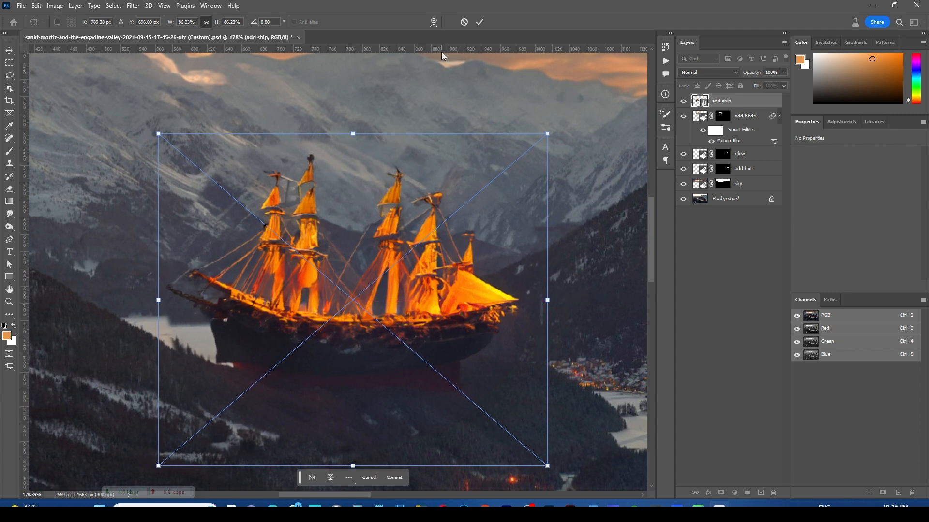
left_click(479, 22)
scroll(426, 249, "down", 2)
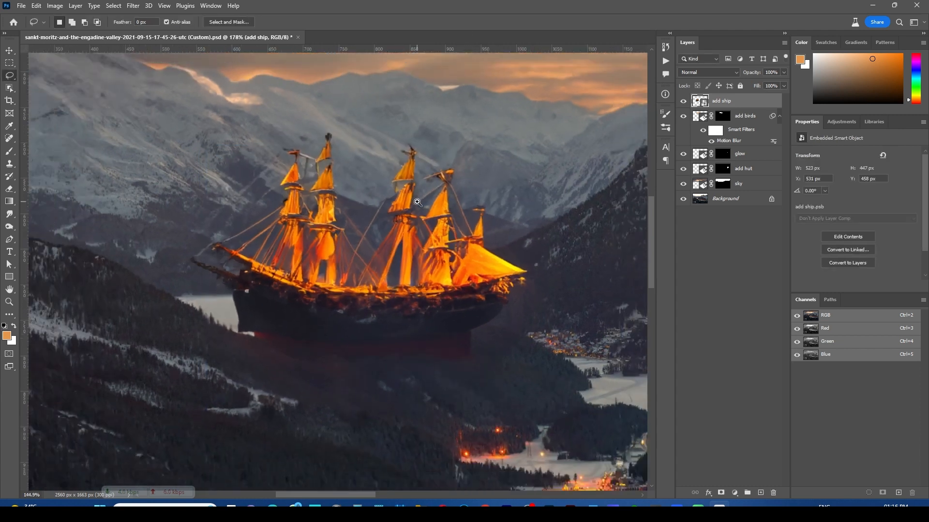
- Inspect the hull's underside and undo the ship's scaling and Smart Object conversion to restore its generative layer and mask
scroll(435, 325, "up", 3)
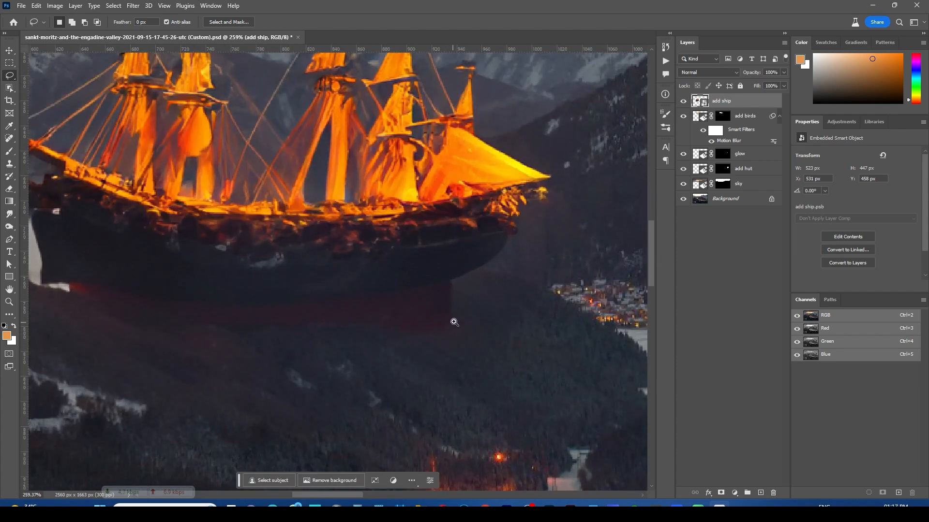
scroll(454, 296, "down", 3)
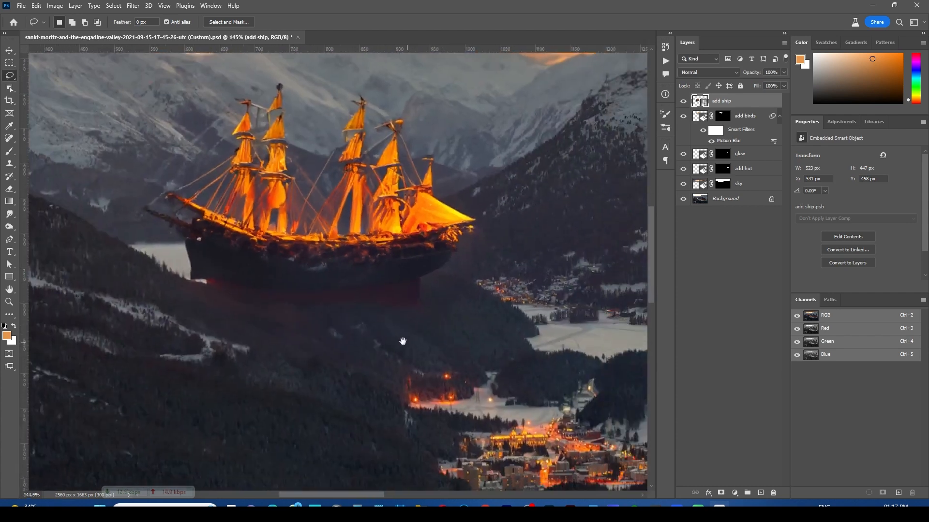
scroll(411, 319, "up", 4)
left_click_drag(431, 304, 405, 342)
mouse_move(466, 307)
left_mouse_down()
mouse_move(447, 313)
mouse_move(487, 318)
mouse_move(447, 321)
mouse_move(460, 307)
left_mouse_up()
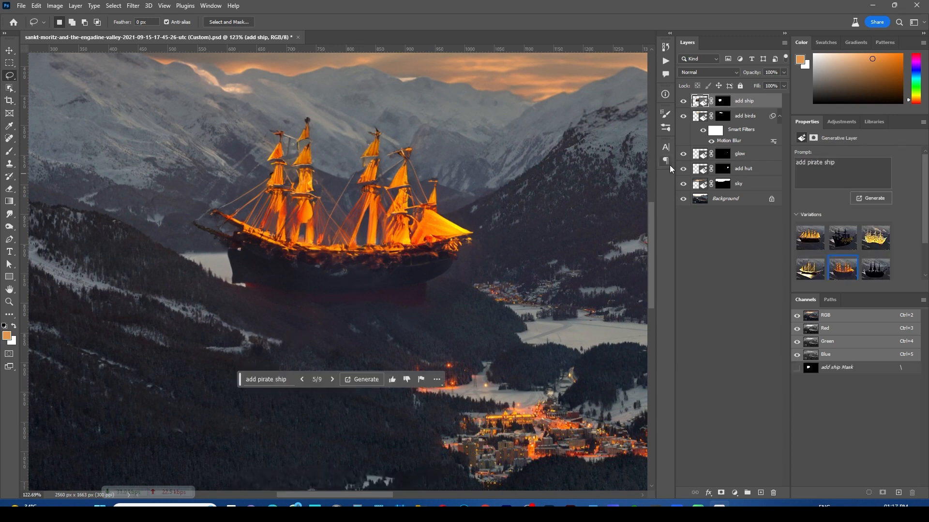
- Paint black on the add ship layer's mask with a progressively smaller Brush to hide the reddish haze beneath the hull
left_click(723, 101)
mouse_move(368, 305)
left_mouse_down()
mouse_move(403, 310)
mouse_move(367, 327)
left_mouse_up()
key("b")
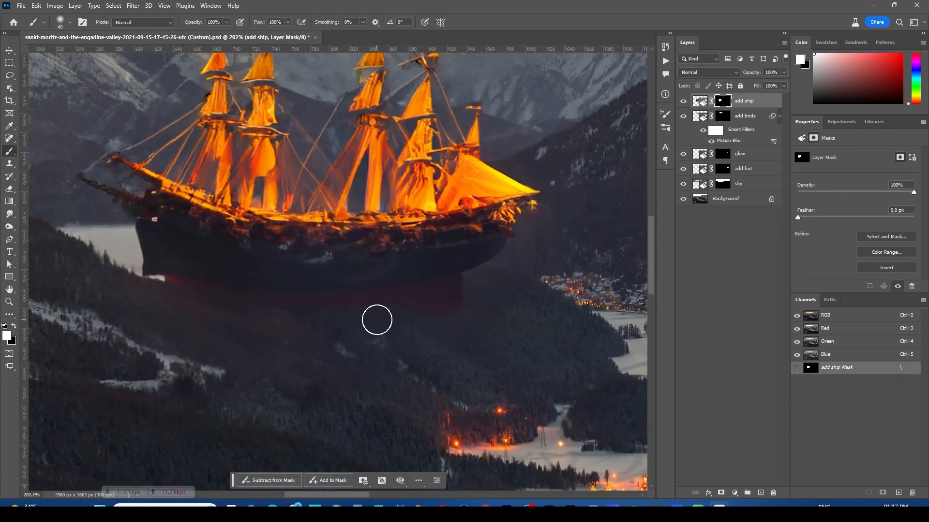
key("x")
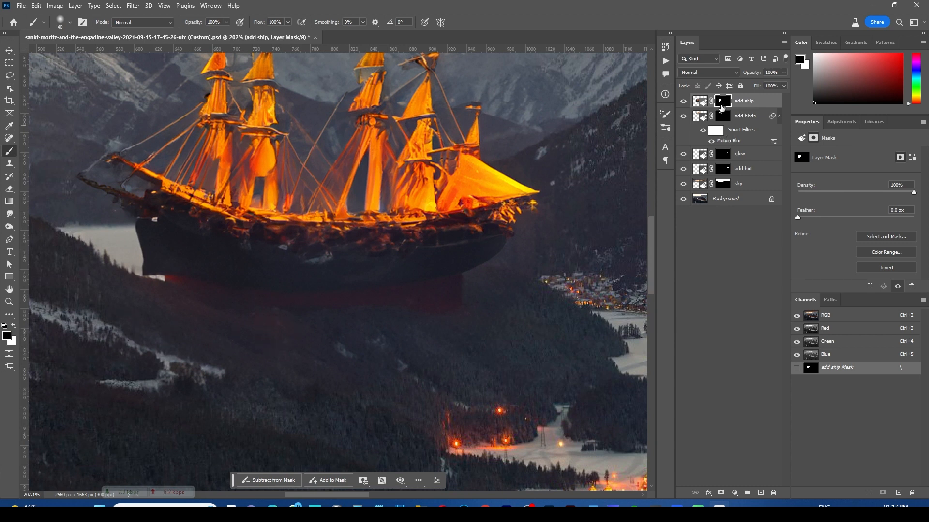
mouse_move(312, 310)
left_mouse_down()
mouse_move(460, 307)
mouse_move(473, 291)
mouse_move(329, 318)
mouse_move(201, 312)
mouse_move(153, 297)
mouse_move(190, 290)
mouse_move(228, 295)
mouse_move(159, 296)
mouse_move(360, 302)
mouse_move(228, 289)
mouse_move(211, 291)
mouse_move(366, 298)
mouse_move(219, 303)
mouse_move(189, 289)
mouse_move(235, 291)
left_mouse_up()
key("bracketleft")
key("bracketleft")
key("bracketleft")
key("bracketleft")
left_click_drag(176, 287, 199, 288)
key("bracketleft")
key("bracketleft")
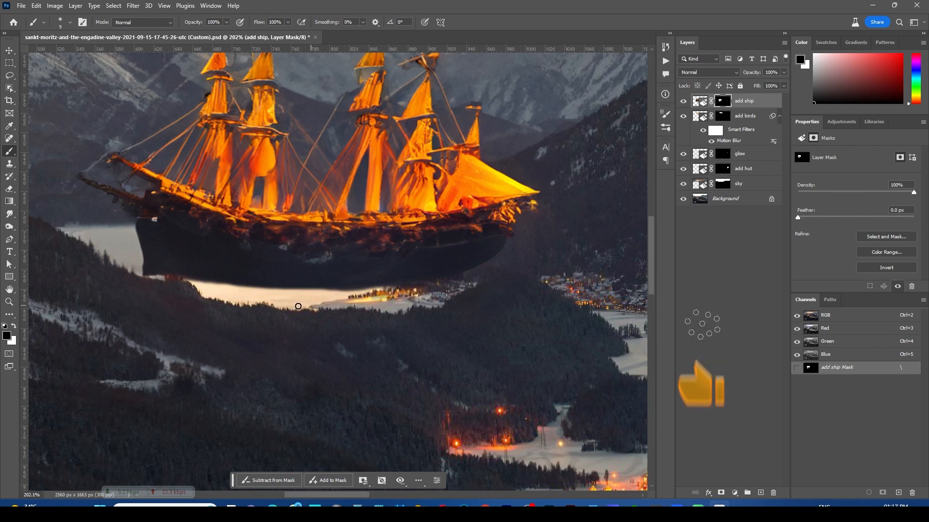
- Refine the ship's mask along the hull's lower edge and the tree line below it
left_click_drag(224, 320, 186, 317)
left_click_drag(285, 299, 343, 306)
left_click_drag(258, 298, 350, 324)
left_click_drag(319, 281, 380, 288)
left_click_drag(477, 317, 464, 342)
left_click_drag(474, 401, 308, 305)
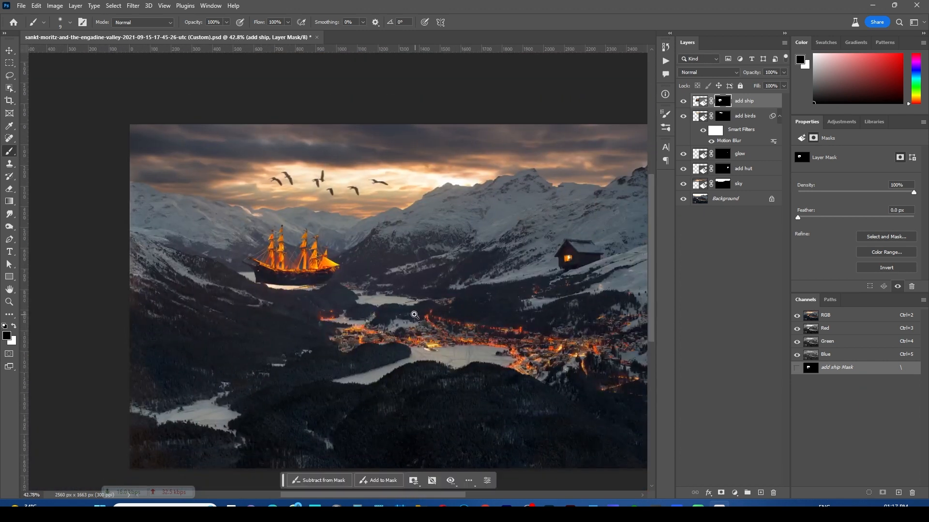
- Mask out the dark haze around the ship's stern with a resized black Brush, down to the village on the lakeshore
left_click_drag(397, 310, 379, 305)
left_click_drag(325, 262, 355, 319)
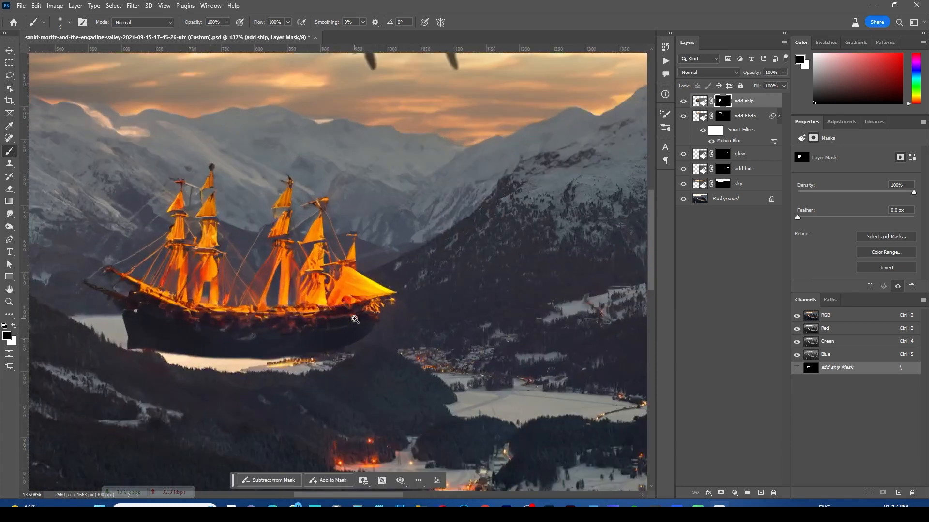
left_click_drag(397, 341, 434, 354)
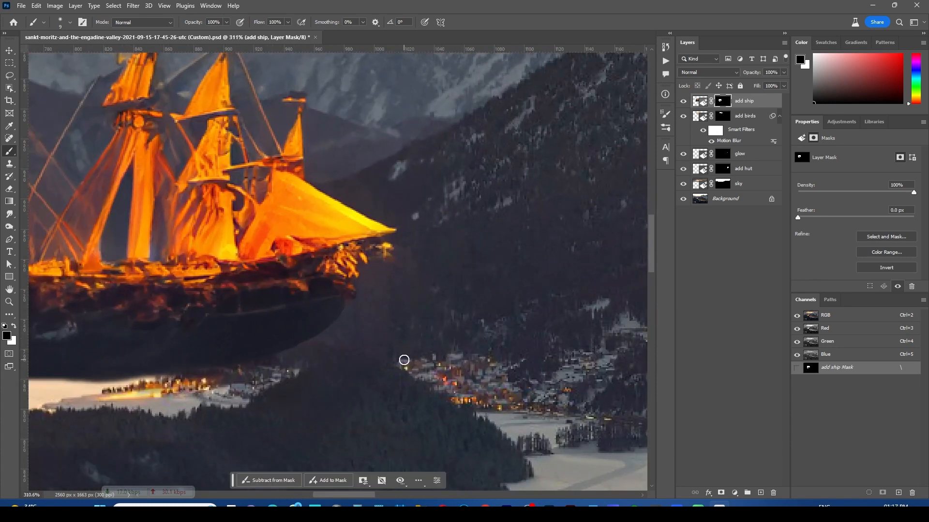
key("bracketright")
key("bracketright")
key("bracketright")
key("bracketright")
key("bracketright")
mouse_move(389, 285)
left_mouse_down()
mouse_move(372, 358)
mouse_move(388, 304)
mouse_move(340, 381)
left_mouse_up()
key("bracketleft")
left_click_drag(388, 289, 386, 289)
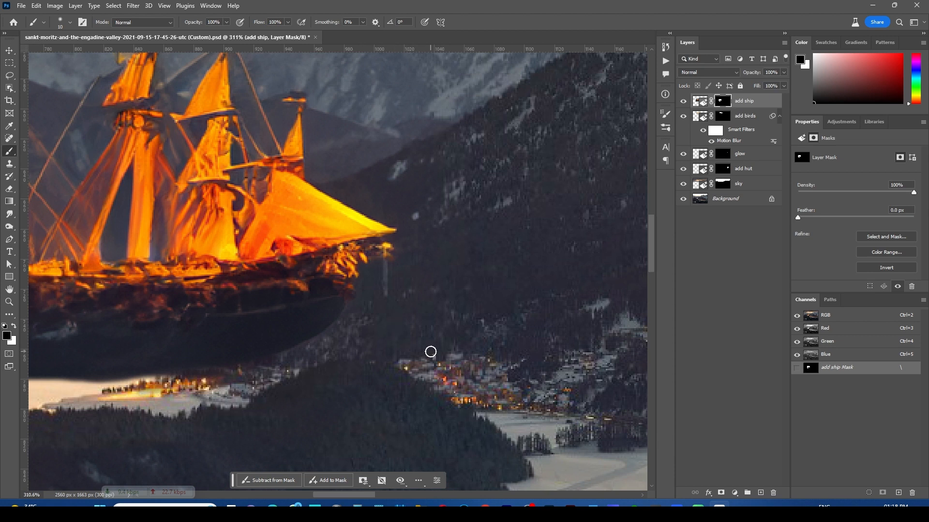
- Check how the masked ship sits in the valley by hiding the add ship layer and showing it again
scroll(429, 353, "down", 8)
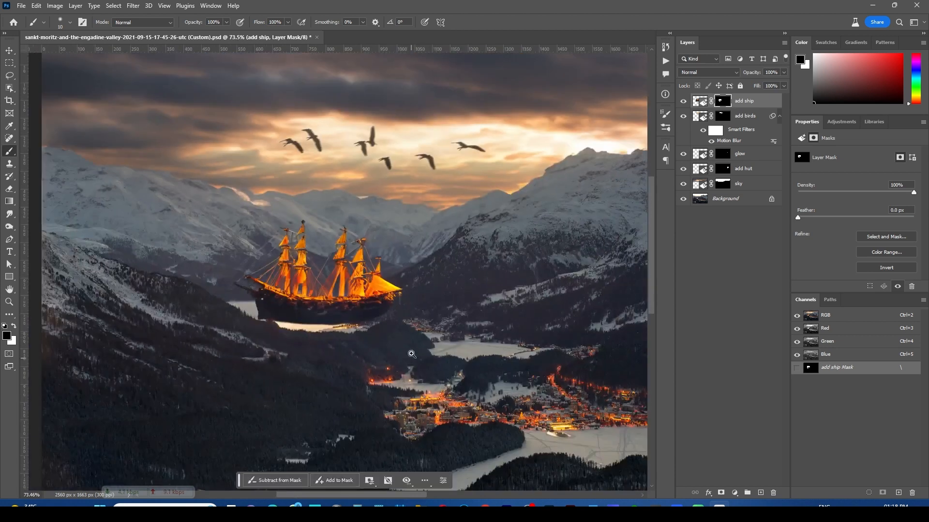
scroll(411, 354, "down", 5)
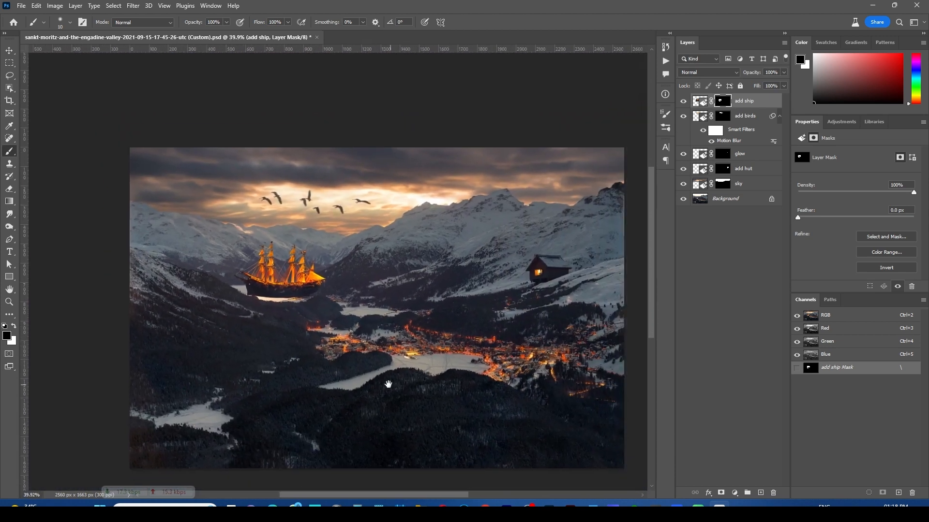
scroll(388, 385, "up", 3)
left_click_drag(276, 331, 329, 349)
left_click_drag(220, 249, 242, 296)
left_click_drag(357, 296, 300, 324)
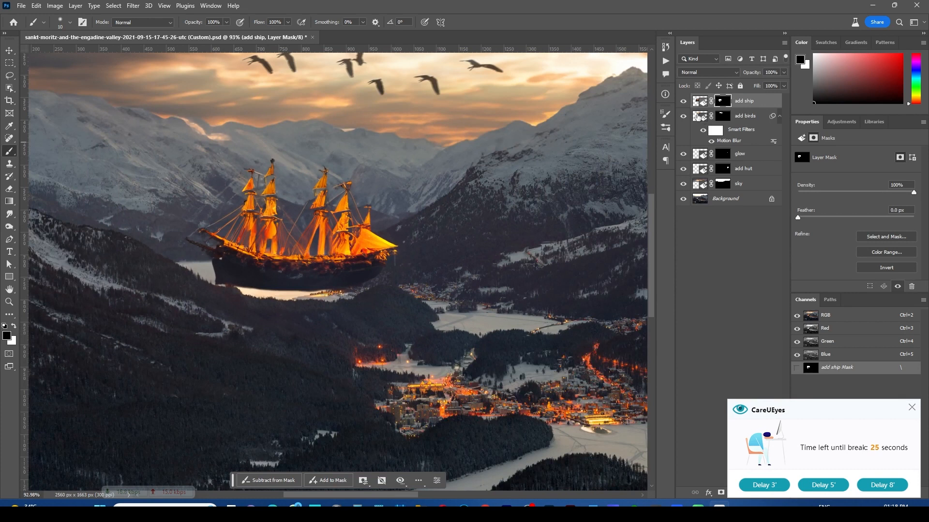
left_click(683, 102)
left_click_drag(417, 256, 391, 271)
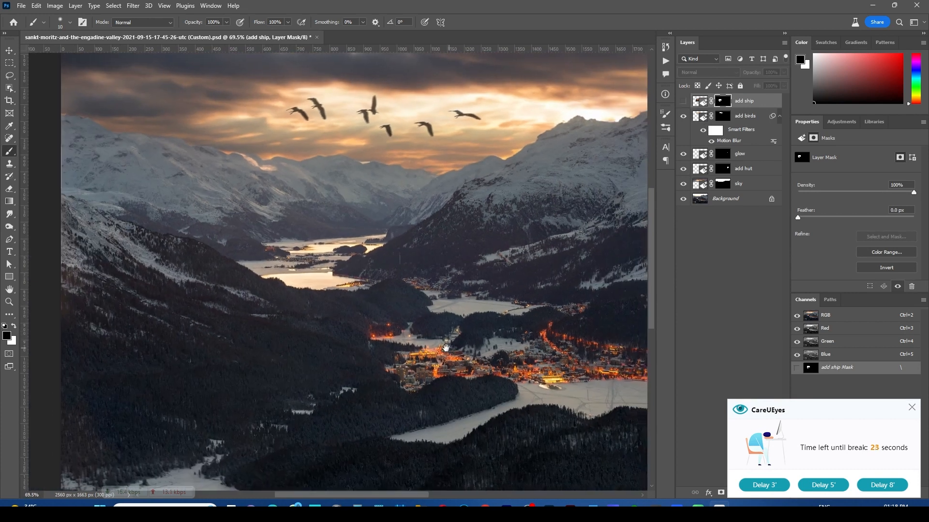
left_click_drag(451, 347, 405, 327)
left_click_drag(477, 311, 420, 326)
left_click_drag(504, 360, 426, 338)
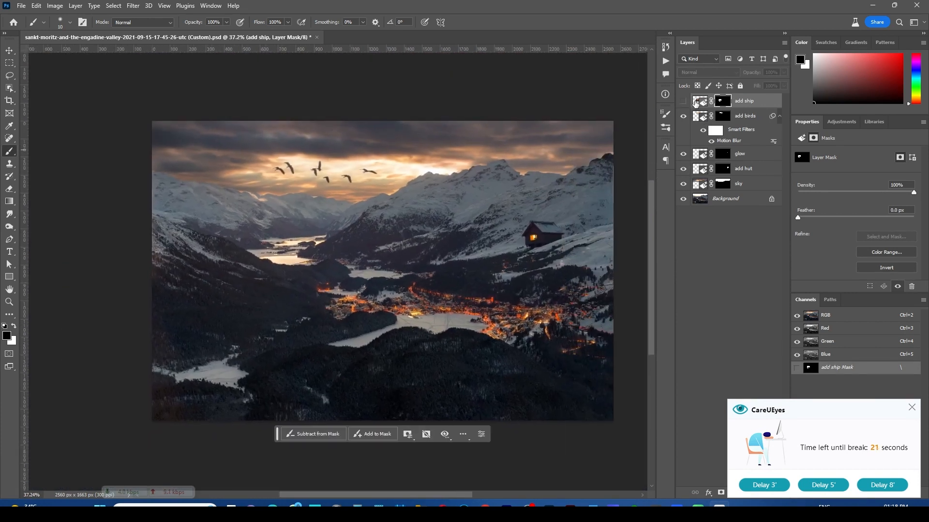
left_click(684, 101)
- Dismiss the break reminder and add an empty layer between the add birds and add ship layers
left_click_drag(351, 248, 366, 253)
left_click_drag(309, 271, 349, 285)
left_click_drag(273, 253, 288, 259)
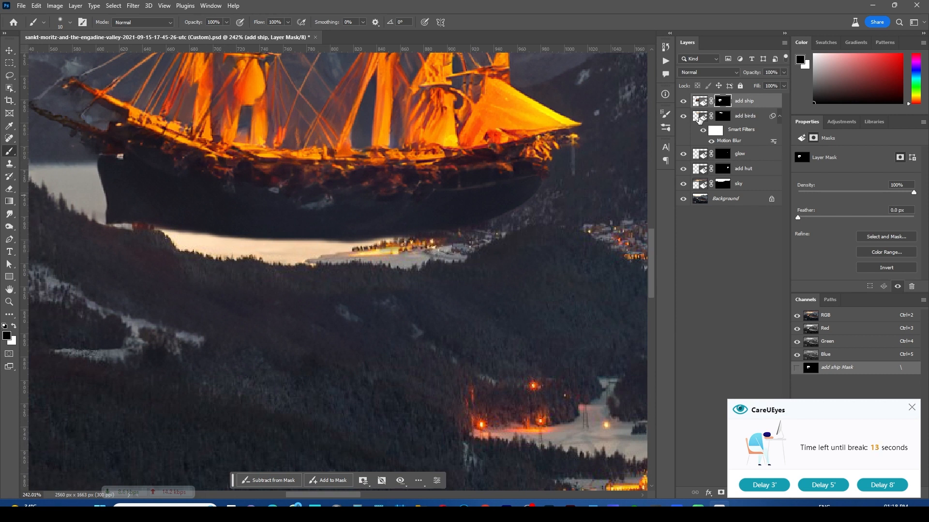
left_click(700, 116)
left_click(909, 409)
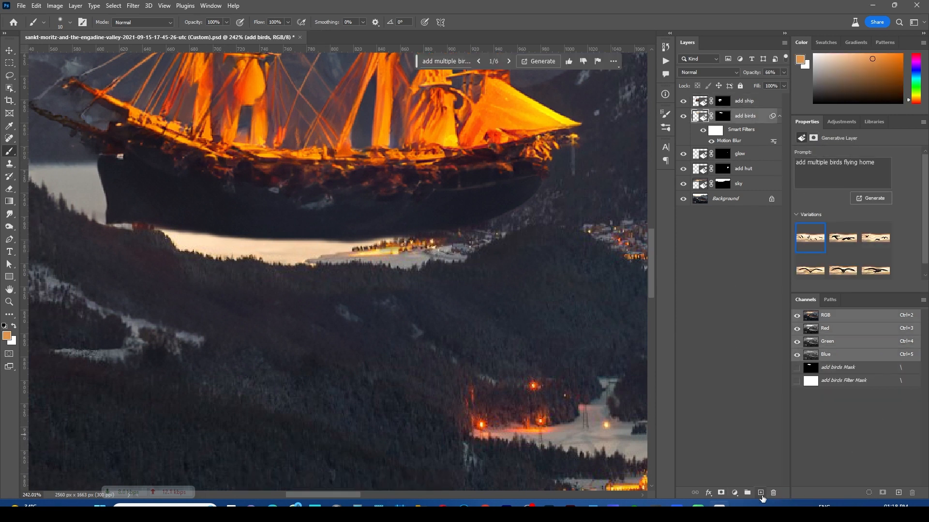
left_click(761, 493)
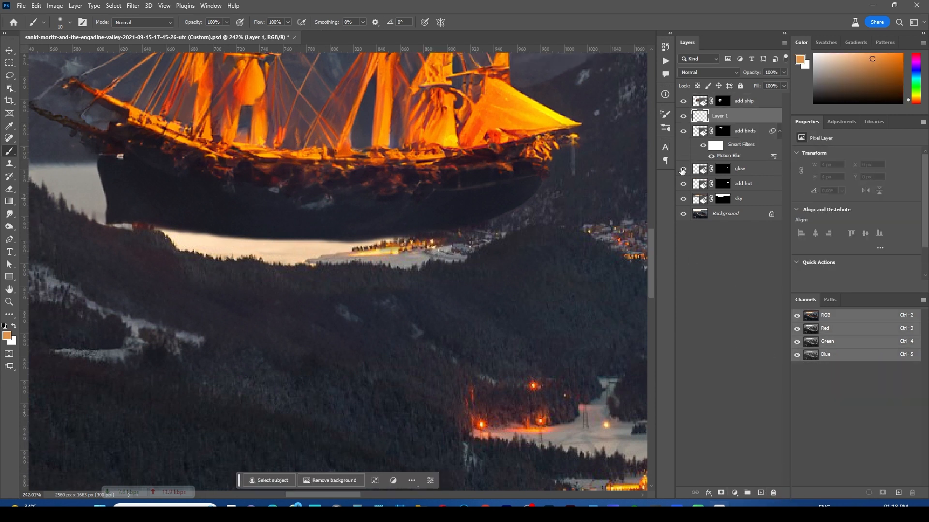
- Sample a tone from the lake's edge and paint soft haze beneath the hull with a 70 px Brush at 10% opacity
left_click(206, 259, "alt")
key("bracketright")
key("bracketright")
key("bracketright")
key("bracketright")
key("bracketright")
key("bracketright")
key("bracketright")
key("bracketright")
key("bracketright")
left_click_drag(138, 238, 206, 250)
mouse_move(206, 250)
left_mouse_down()
mouse_move(292, 245)
mouse_move(282, 246)
left_mouse_up()
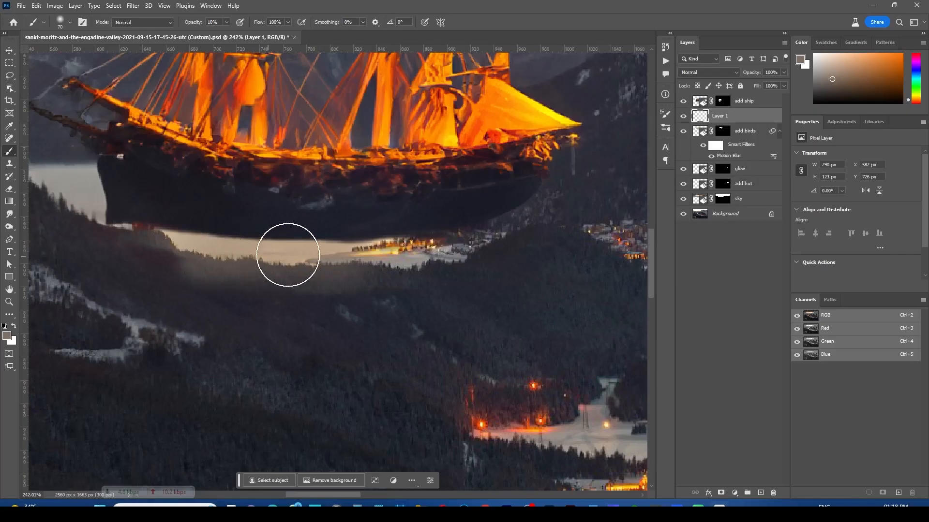
mouse_move(286, 251)
left_mouse_down()
mouse_move(385, 243)
mouse_move(489, 220)
mouse_move(377, 268)
mouse_move(225, 243)
mouse_move(422, 247)
left_mouse_up()
- Sample a dark tone near the ship's hull and paint it over the bright lake strip with a 40 px Brush
key("bracketleft")
key("bracketleft")
key("bracketleft")
left_click(473, 201, "alt")
mouse_move(237, 245)
left_mouse_down()
mouse_move(179, 237)
mouse_move(216, 232)
mouse_move(207, 234)
mouse_move(376, 250)
mouse_move(158, 243)
mouse_move(461, 236)
mouse_move(256, 236)
mouse_move(435, 242)
mouse_move(416, 216)
mouse_move(385, 238)
mouse_move(465, 235)
mouse_move(474, 247)
mouse_move(150, 240)
mouse_move(255, 242)
mouse_move(129, 222)
mouse_move(163, 233)
mouse_move(140, 235)
mouse_move(229, 244)
mouse_move(215, 247)
mouse_move(407, 242)
mouse_move(293, 245)
mouse_move(319, 246)
mouse_move(280, 241)
mouse_move(516, 214)
mouse_move(429, 228)
mouse_move(483, 215)
mouse_move(438, 242)
mouse_move(501, 217)
mouse_move(378, 234)
mouse_move(141, 220)
mouse_move(237, 242)
mouse_move(88, 228)
mouse_move(423, 255)
mouse_move(365, 244)
mouse_move(352, 256)
mouse_move(439, 240)
mouse_move(403, 256)
mouse_move(458, 251)
mouse_move(470, 235)
mouse_move(359, 233)
mouse_move(369, 242)
mouse_move(115, 223)
mouse_move(398, 273)
left_mouse_up()
- Set the Brush opacity to 20% and darken the remaining pale band beneath the hull into a soft shadow
key("2")
scroll(397, 273, "down", 5)
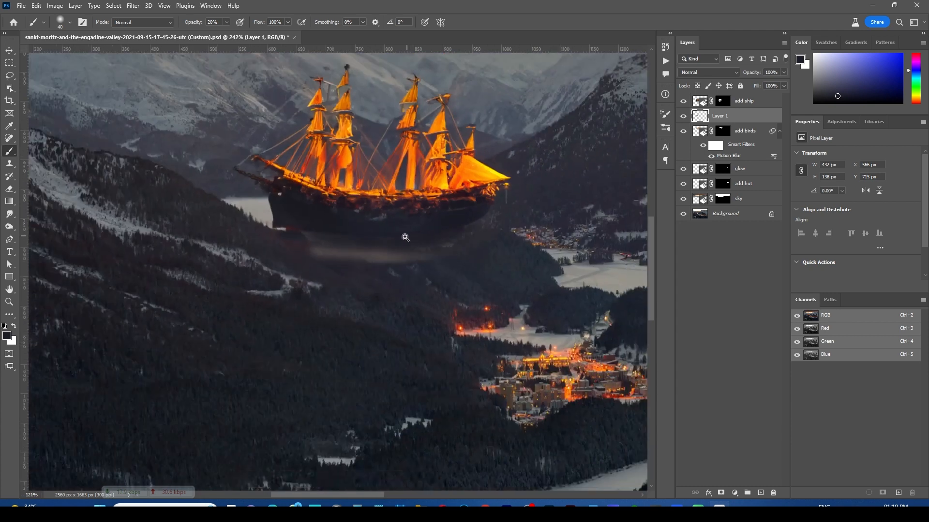
scroll(394, 315, "up", 5)
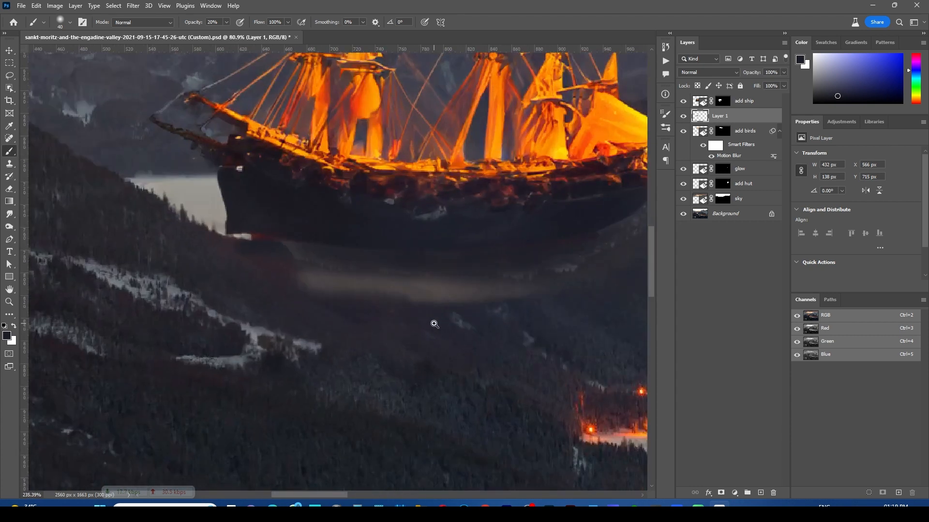
mouse_move(469, 291)
left_mouse_down()
mouse_move(272, 273)
mouse_move(566, 273)
mouse_move(482, 286)
mouse_move(316, 276)
mouse_move(595, 265)
mouse_move(486, 272)
left_mouse_up()
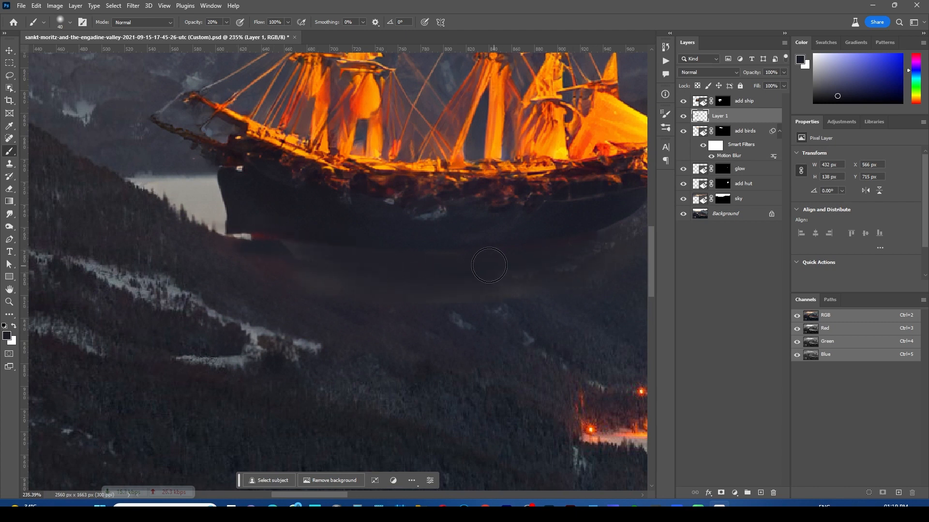
scroll(478, 269, "right", 5)
mouse_move(464, 253)
left_mouse_down()
mouse_move(523, 223)
mouse_move(416, 283)
mouse_move(386, 269)
mouse_move(417, 290)
mouse_move(433, 284)
mouse_move(414, 317)
mouse_move(421, 297)
left_mouse_up()
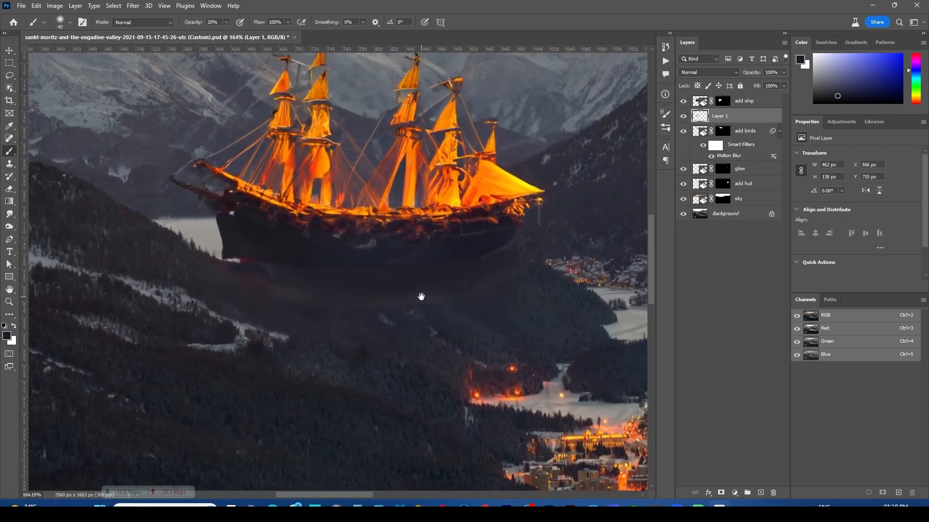
- Compare the area beneath the hull with the painted shadow layer hidden and shown, leaving the layer on
scroll(394, 296, "up", 3)
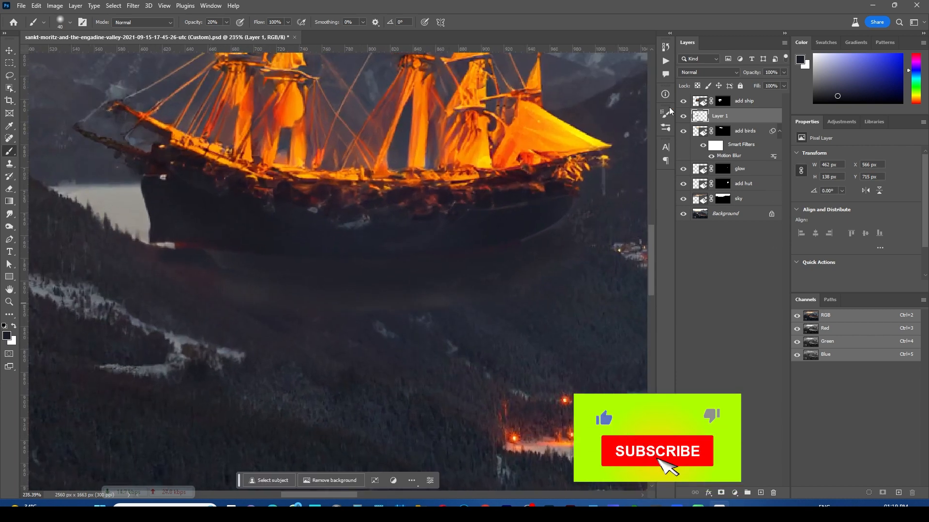
left_click(683, 116)
left_click(683, 117)
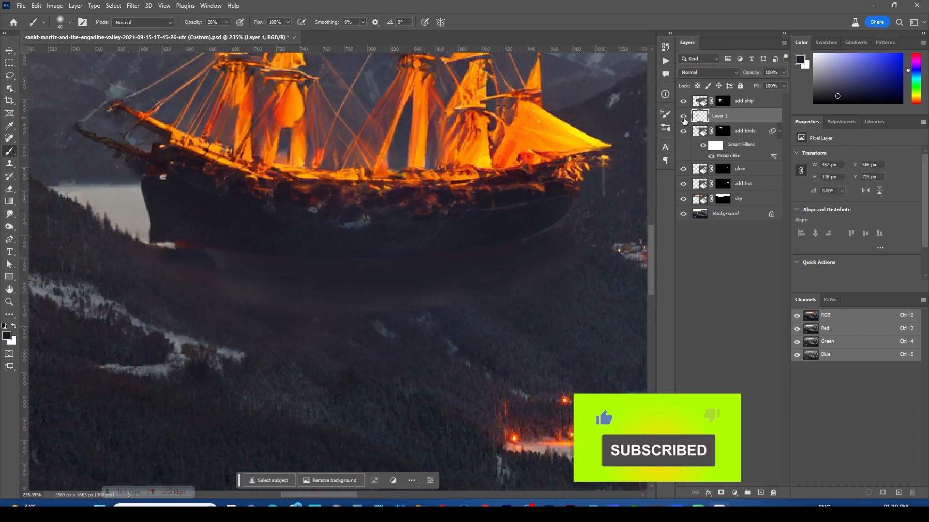
left_click(683, 116)
scroll(370, 278, "down", 4)
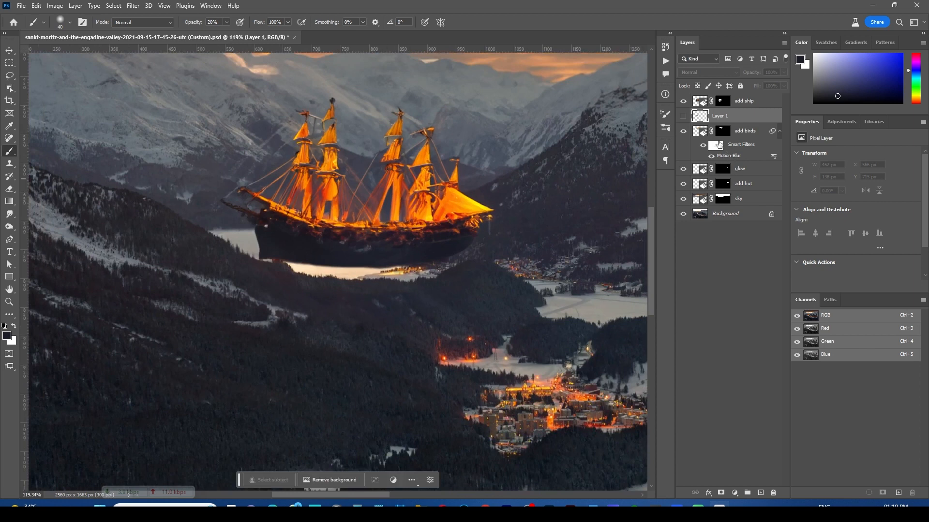
left_click(683, 118)
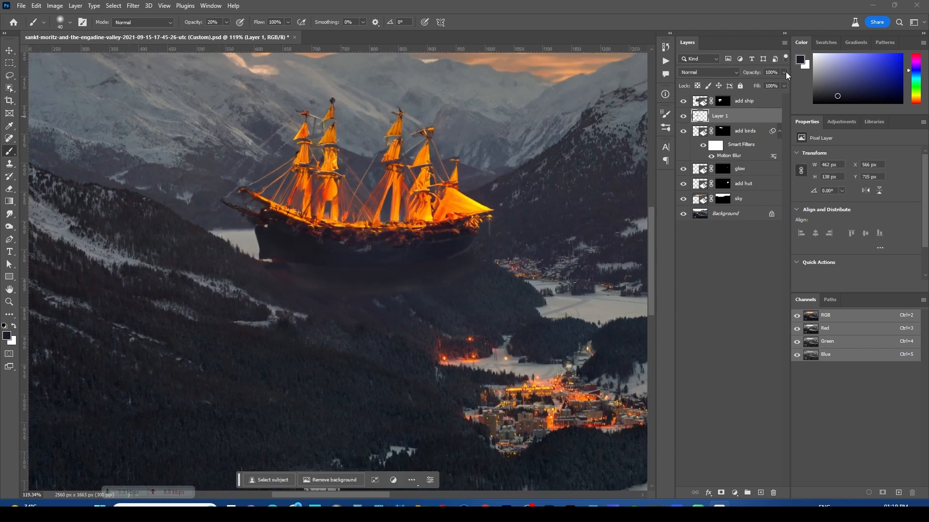
- Set the opacity of the painted shadow layer beneath the ship to 79%
left_click_drag(770, 85, 774, 86)
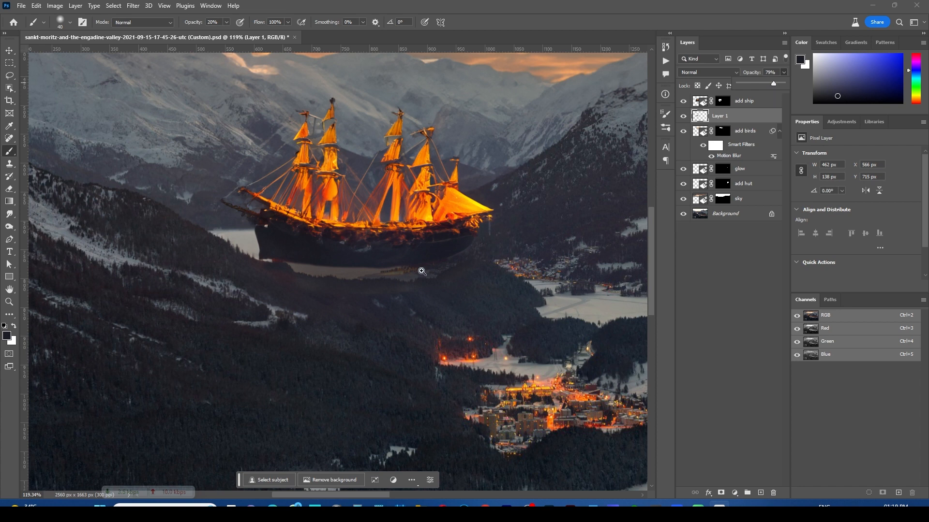
scroll(421, 271, "up", 4)
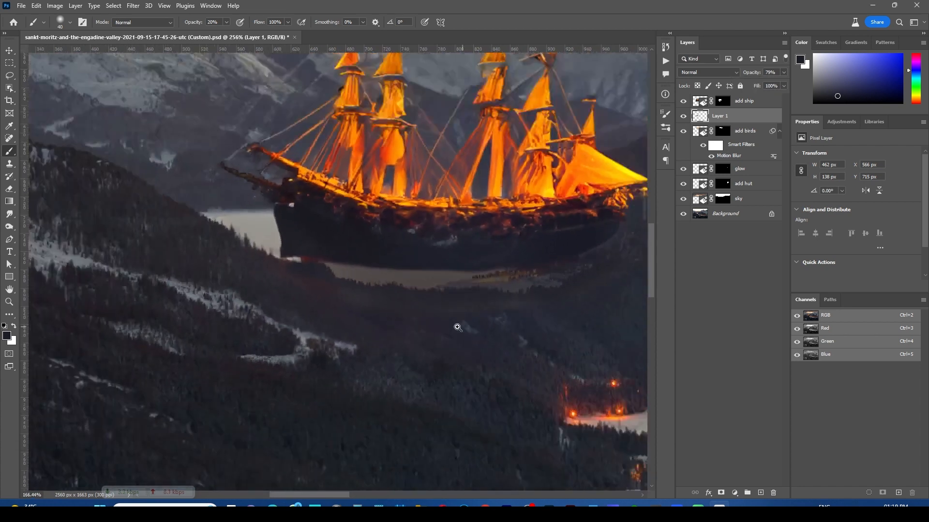
scroll(457, 327, "down", 5)
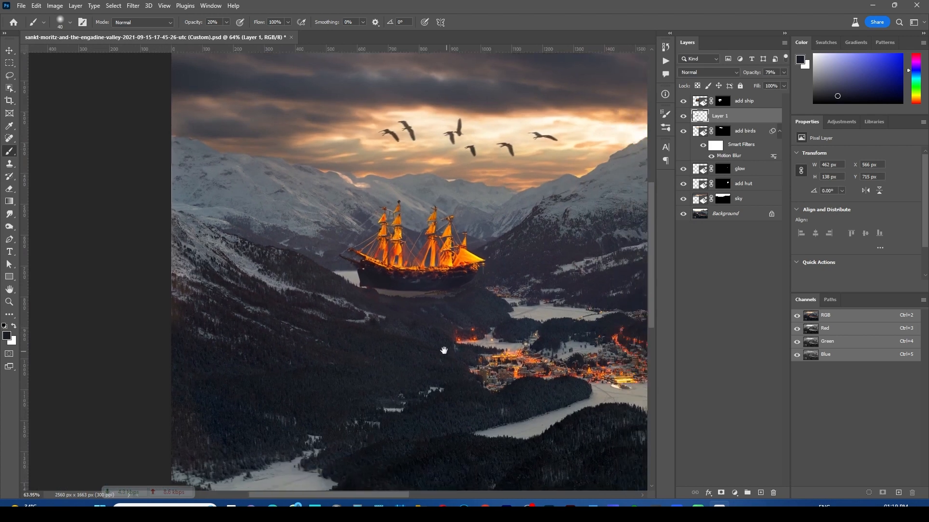
scroll(455, 308, "up", 3)
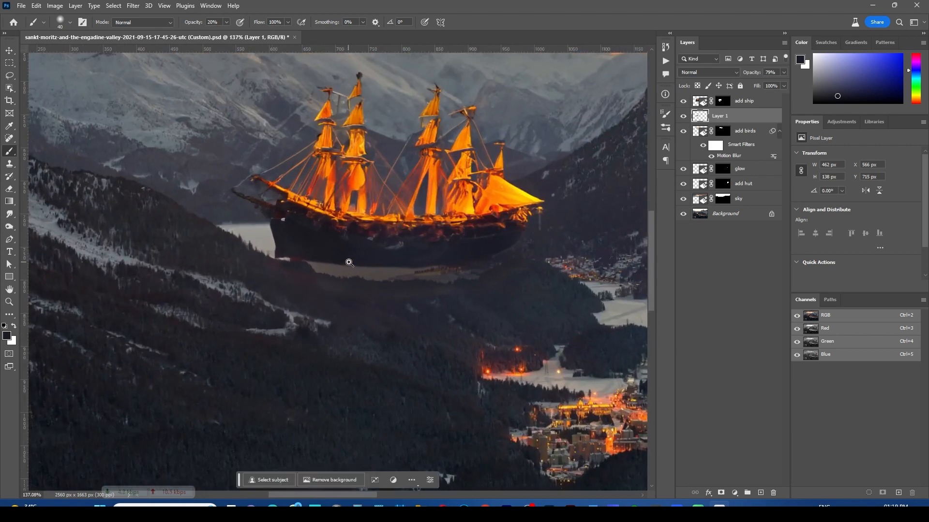
- Reduce the Brush to 15 px and examine the shadow beneath the hull up close and within the whole picture
scroll(349, 262, "up", 5)
key("bracketleft")
key("bracketleft")
key("bracketleft")
key("bracketleft")
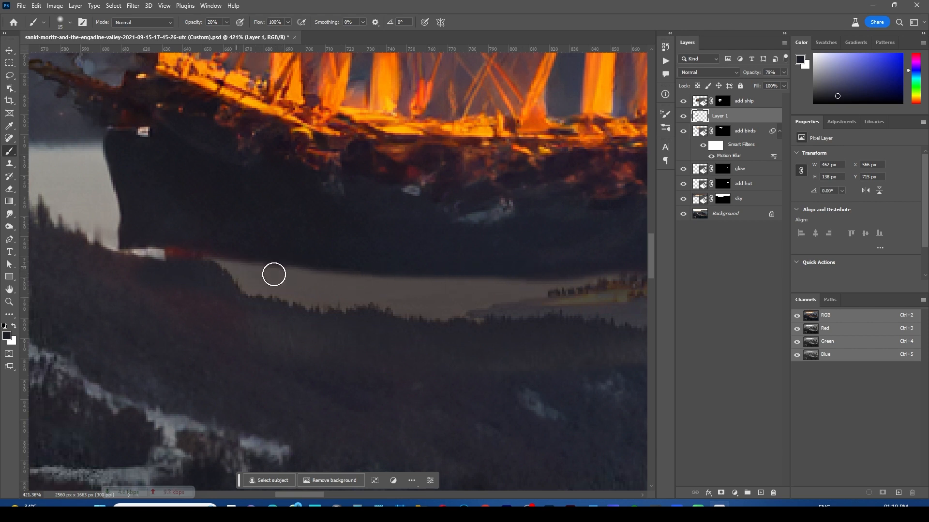
scroll(528, 274, "down", 8)
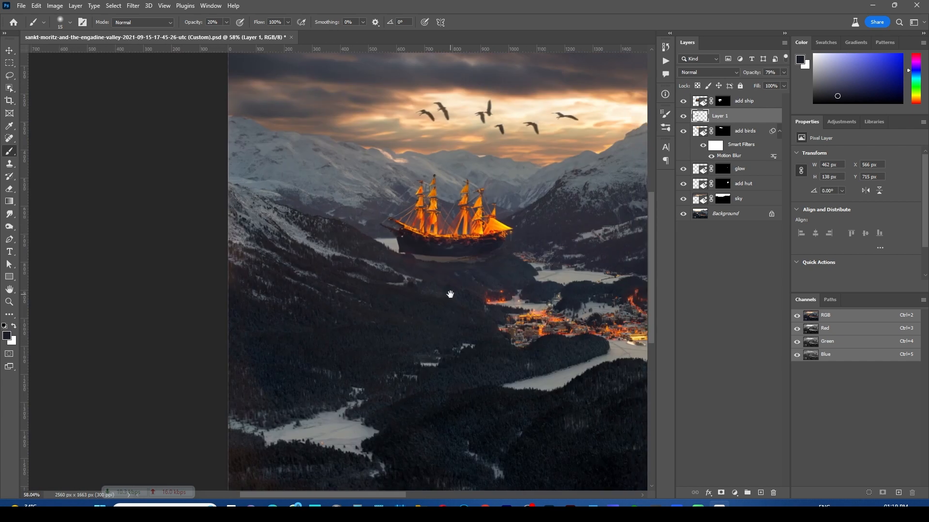
scroll(450, 294, "up", 4)
scroll(530, 275, "down", 7)
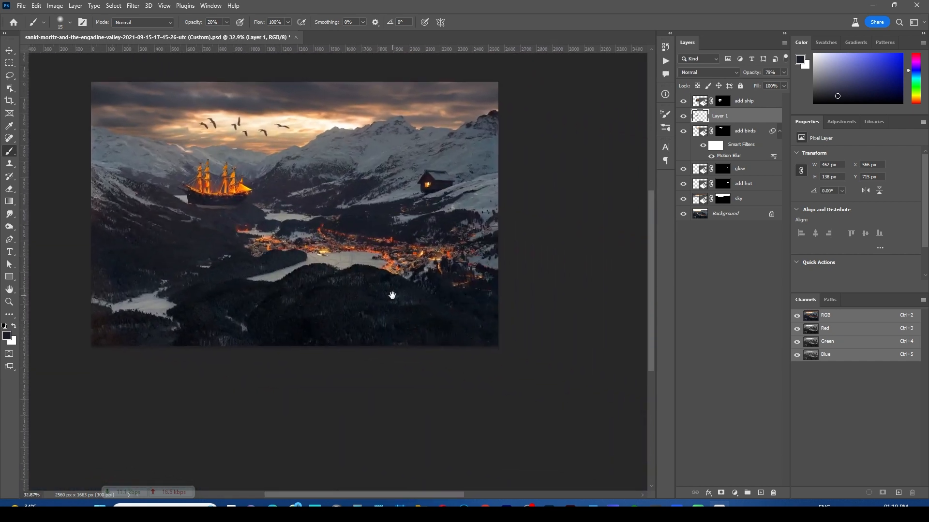
- Group all layers from add ship down to sky, leaving the Background outside the group
left_click_drag(435, 303, 392, 295)
left_click(391, 296, "ctrl")
left_click_drag(332, 259, 409, 288)
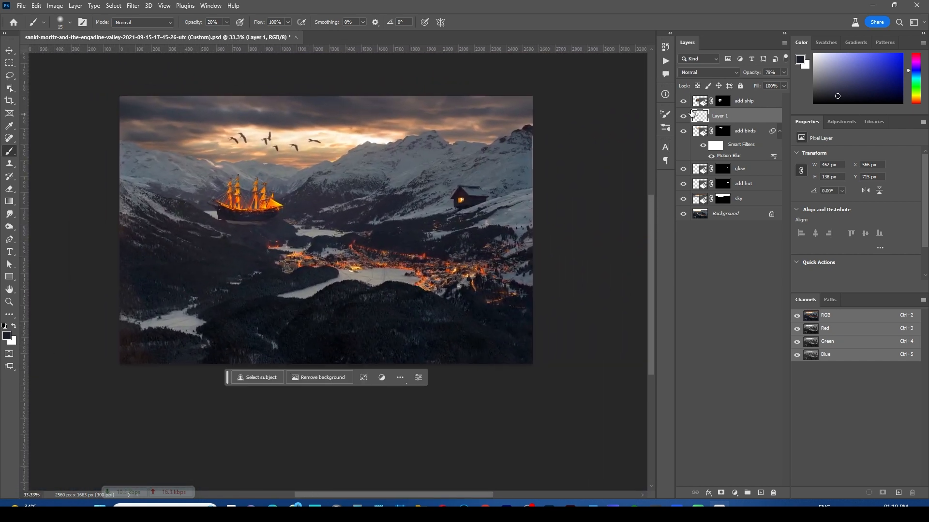
left_click(701, 102)
left_click(697, 202, "shift")
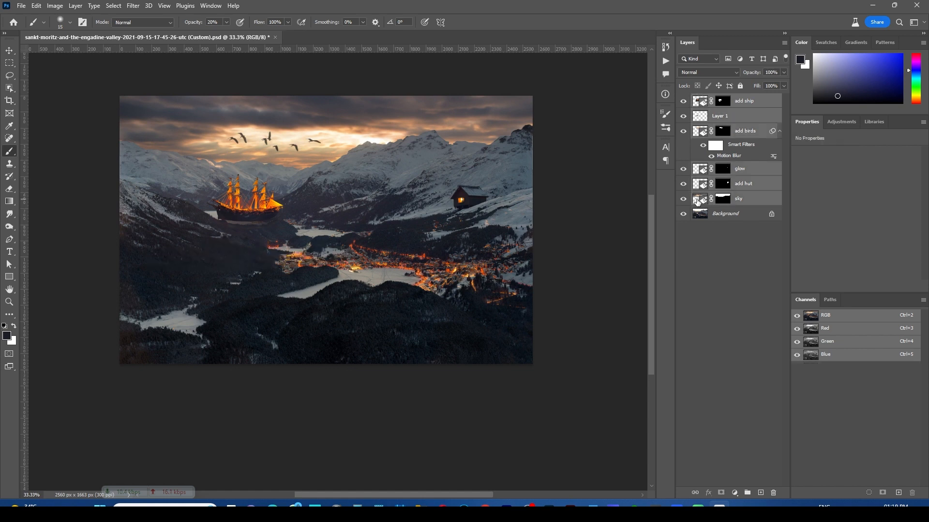
key("ctrl+g")
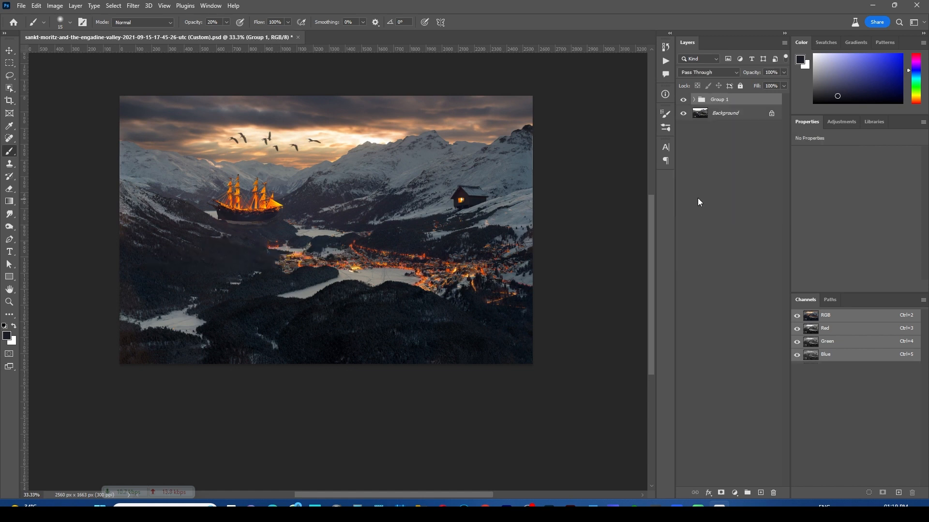
- Expand the new group and hide all of its layers so only the original Background photo shows
left_click(694, 100)
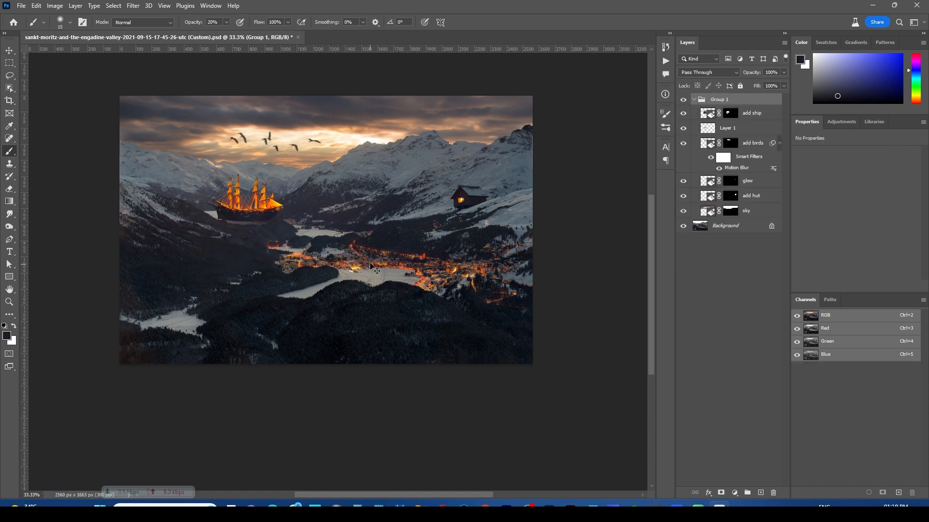
key("ctrl+plus")
key("ctrl+plus")
key("ctrl+plus")
key("ctrl+0")
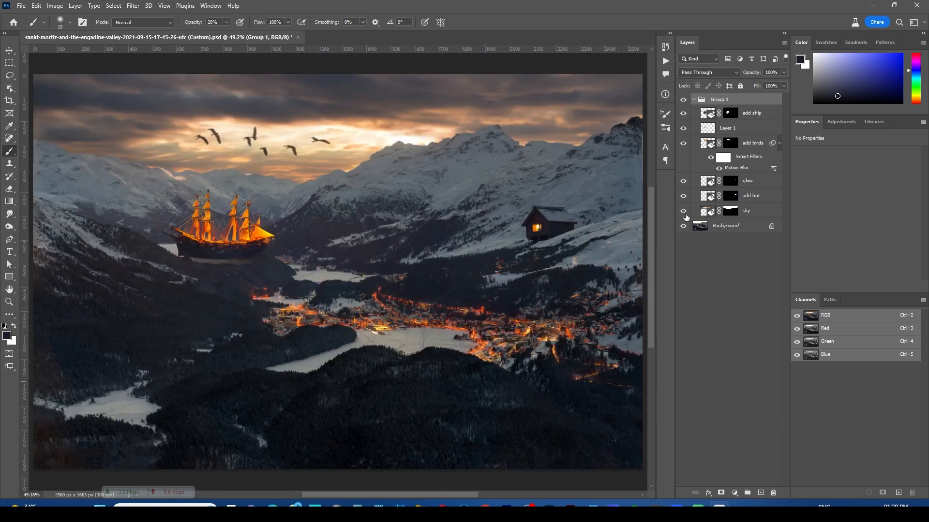
left_click_drag(684, 114, 688, 218)
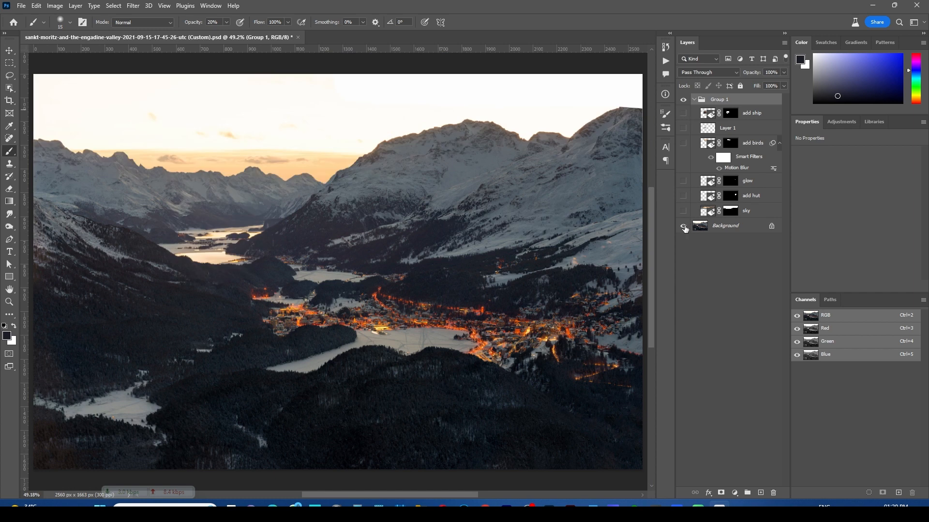
- Show the group's layers again one by one, from sky, hut and glow to birds, painted shadow and ship
scroll(468, 336, "down", 1)
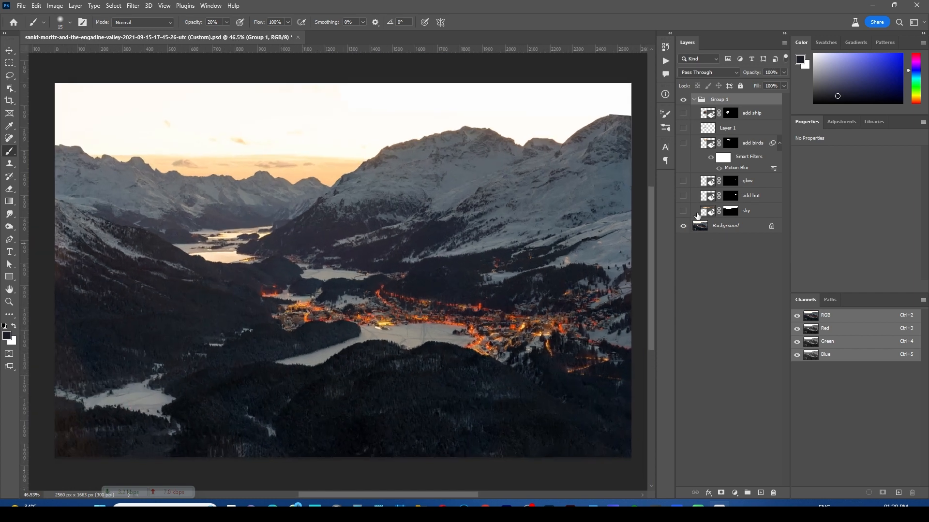
left_click(683, 211)
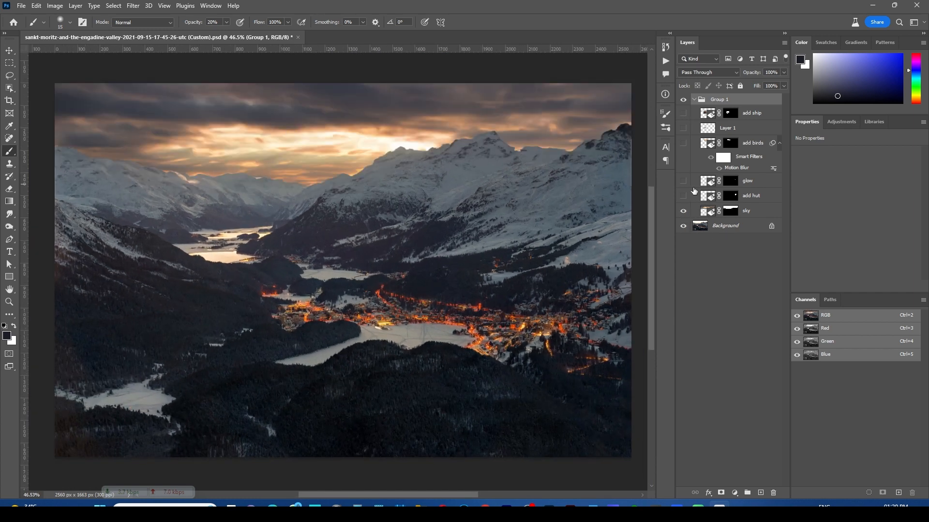
left_click(683, 197)
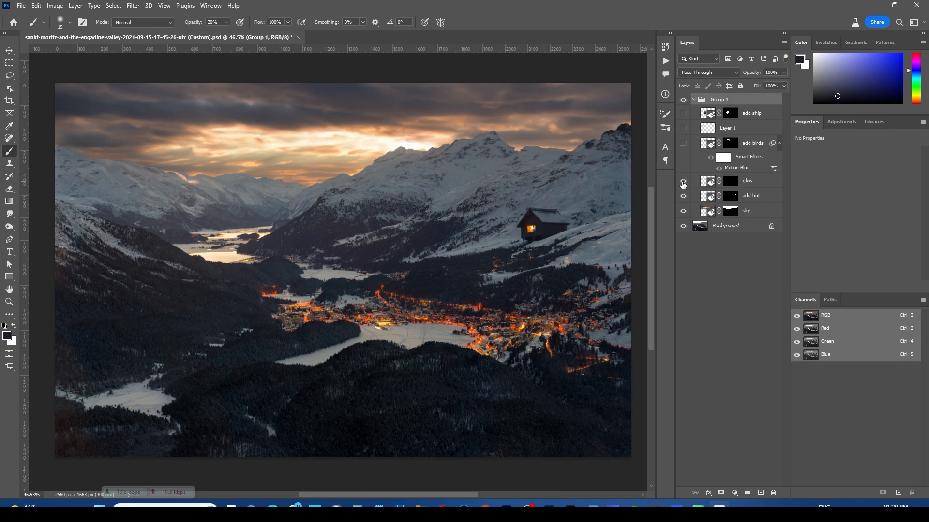
left_click(683, 144)
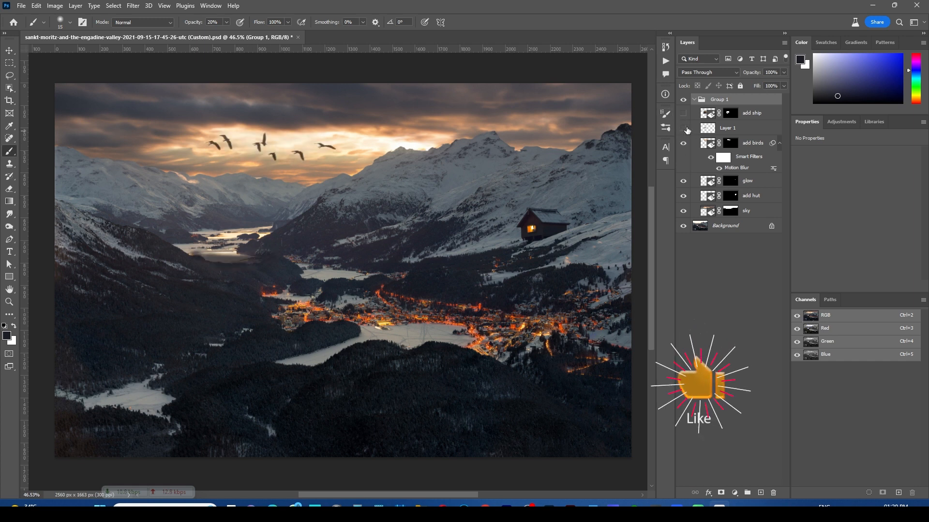
left_click(683, 128)
left_click(683, 113)
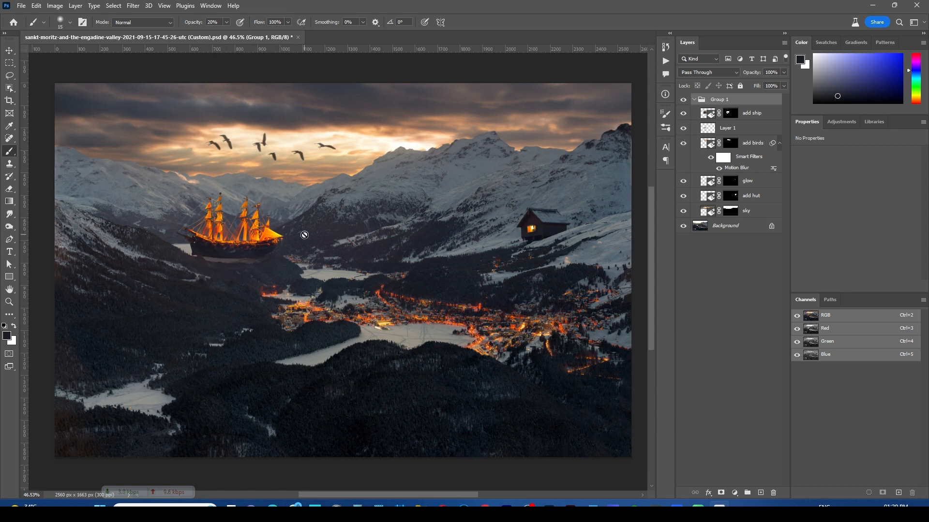
- Collapse the group and compare the image before and after by hiding and showing the whole group
scroll(426, 272, "down", 2)
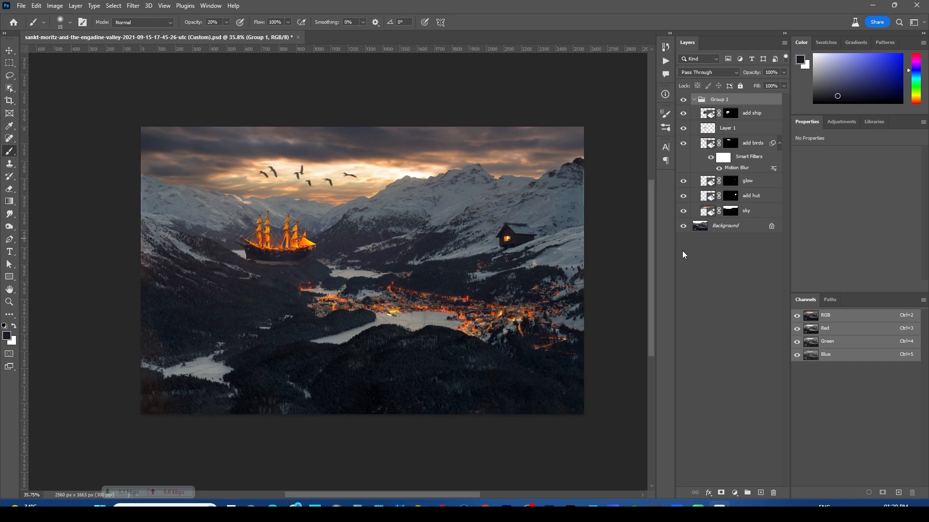
left_click(694, 100)
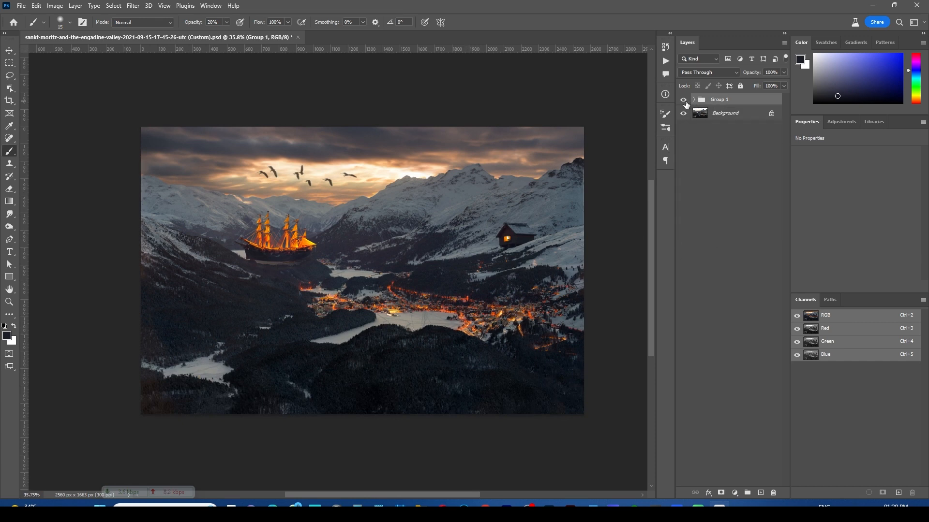
left_click(684, 100)
left_click(683, 101)
- View the finished composite in full screen mode, fitted to the screen
key("f")
key("f")
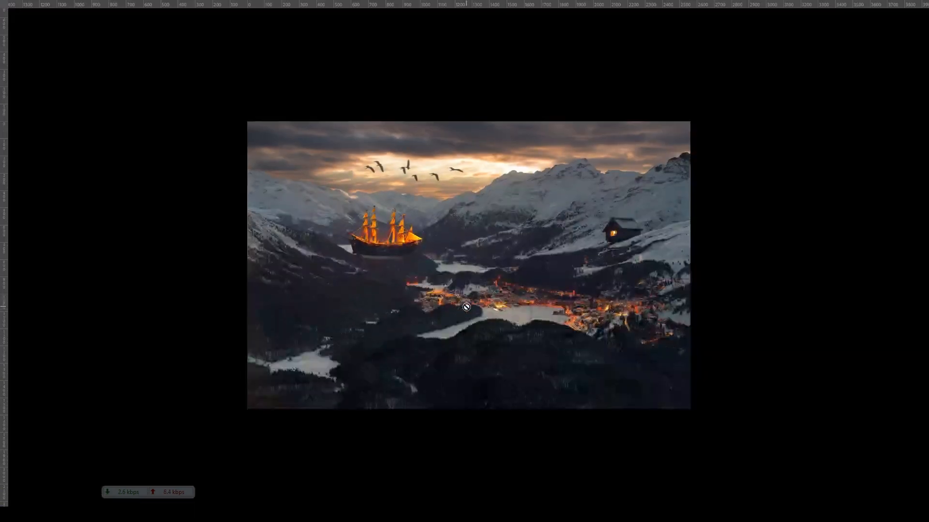
key("ctrl+0")
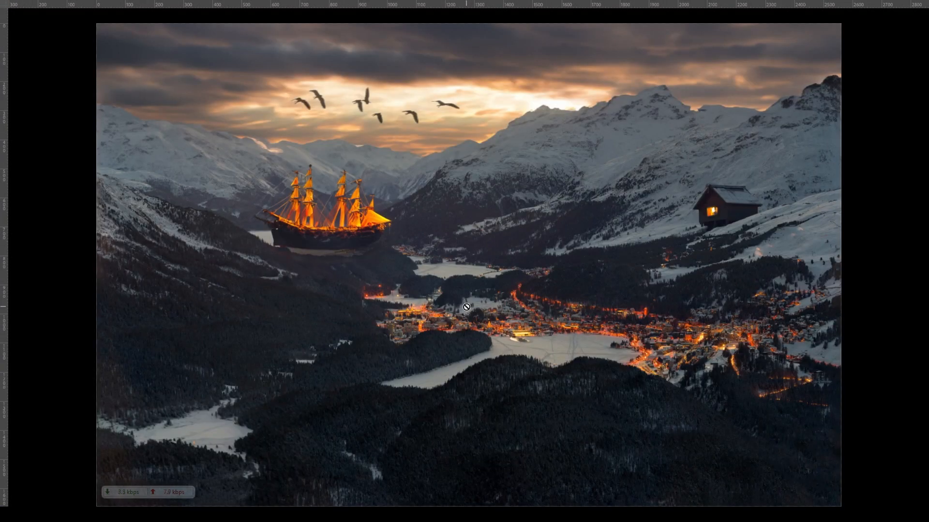